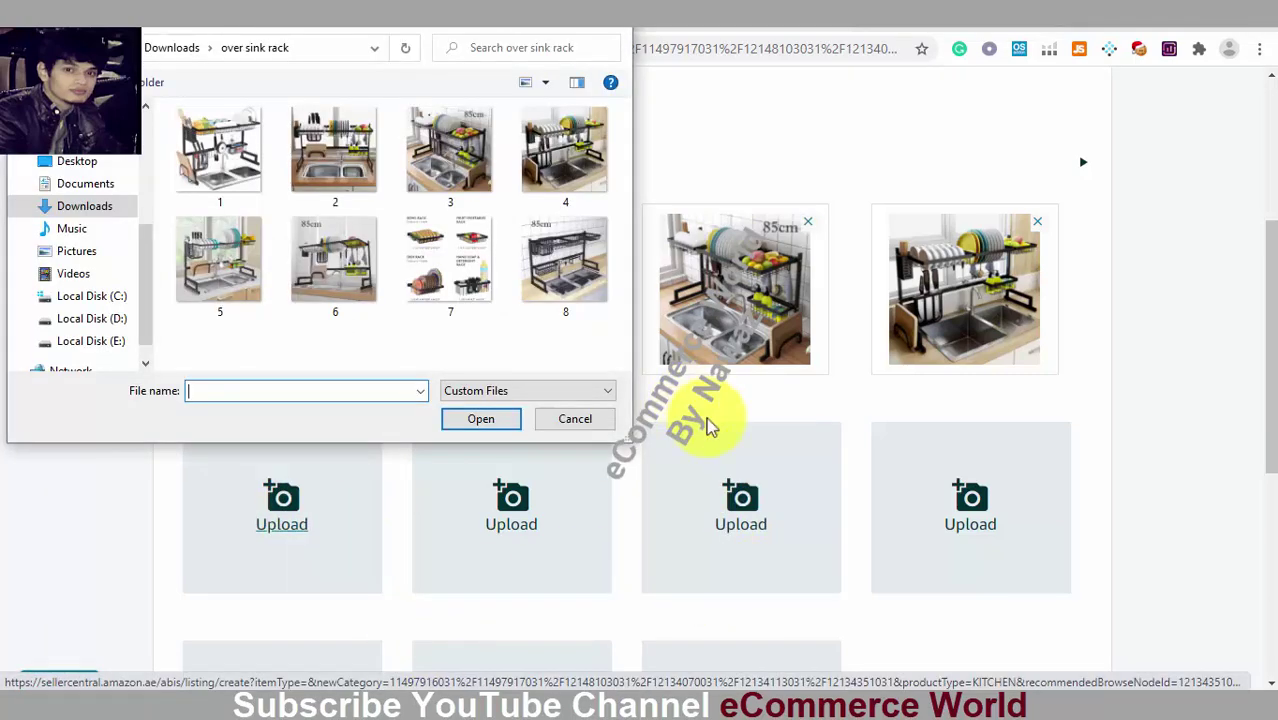
Upload image file 5 from the over sink rack folder to the fifth product image slot
left_click(250, 290)
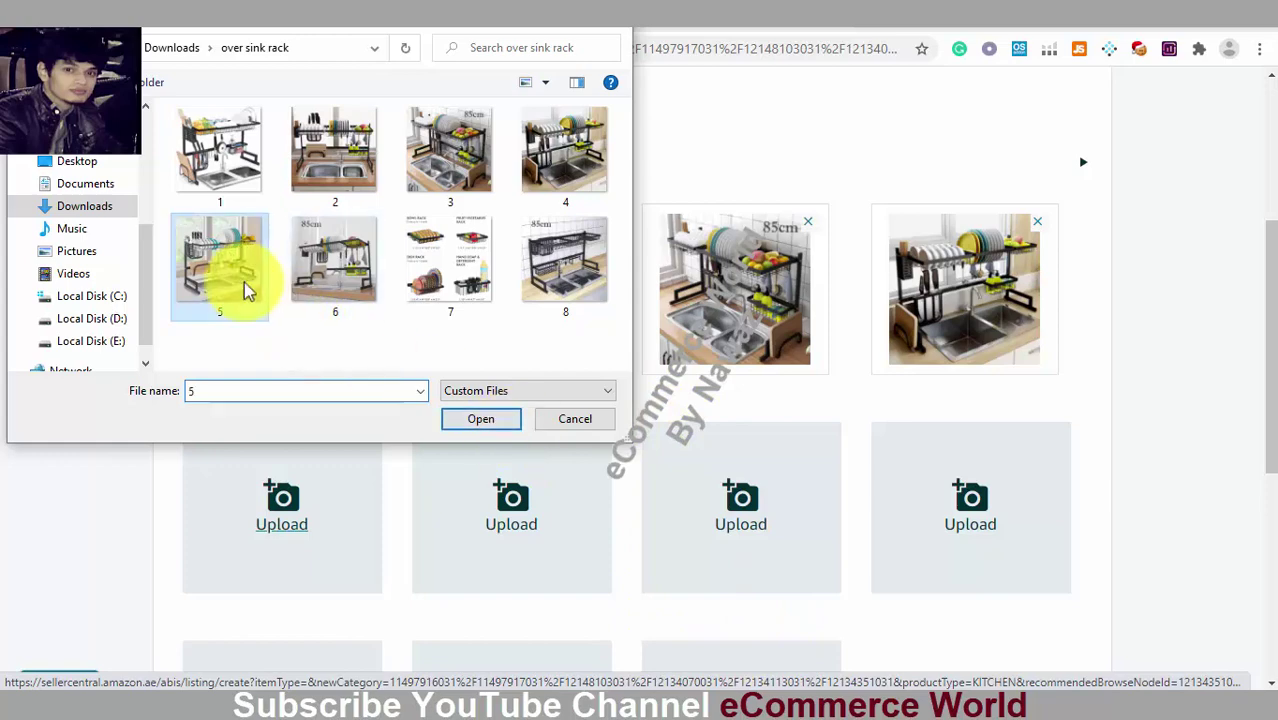
left_click(485, 421)
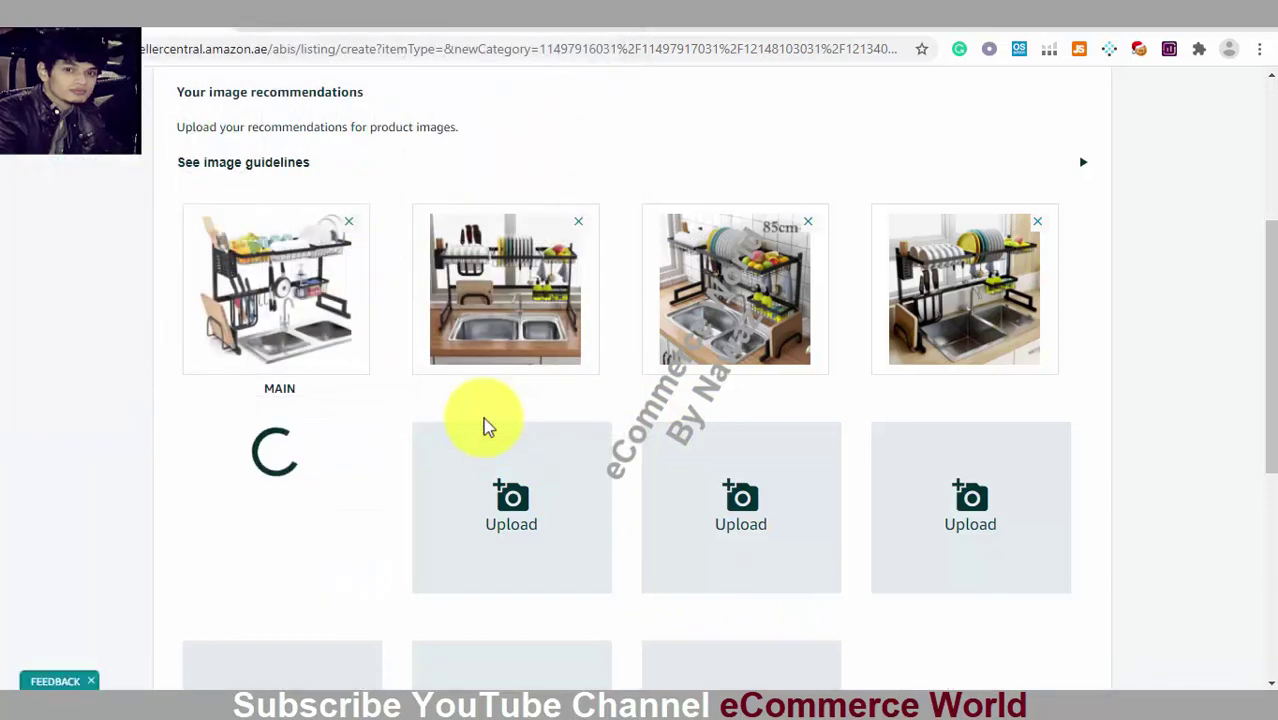
Turn on Advanced View for the listing and open its Description section
left_click_drag(1262, 365, 1268, 177)
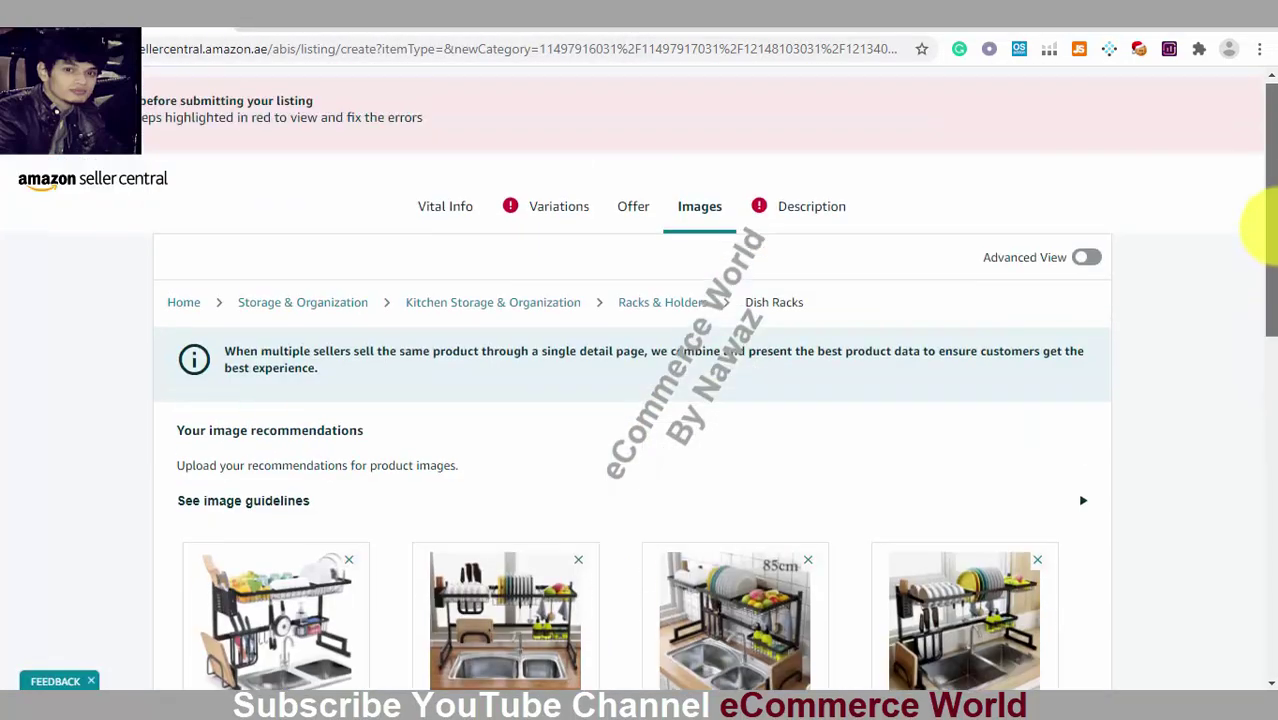
scroll(1258, 250, "down", 1)
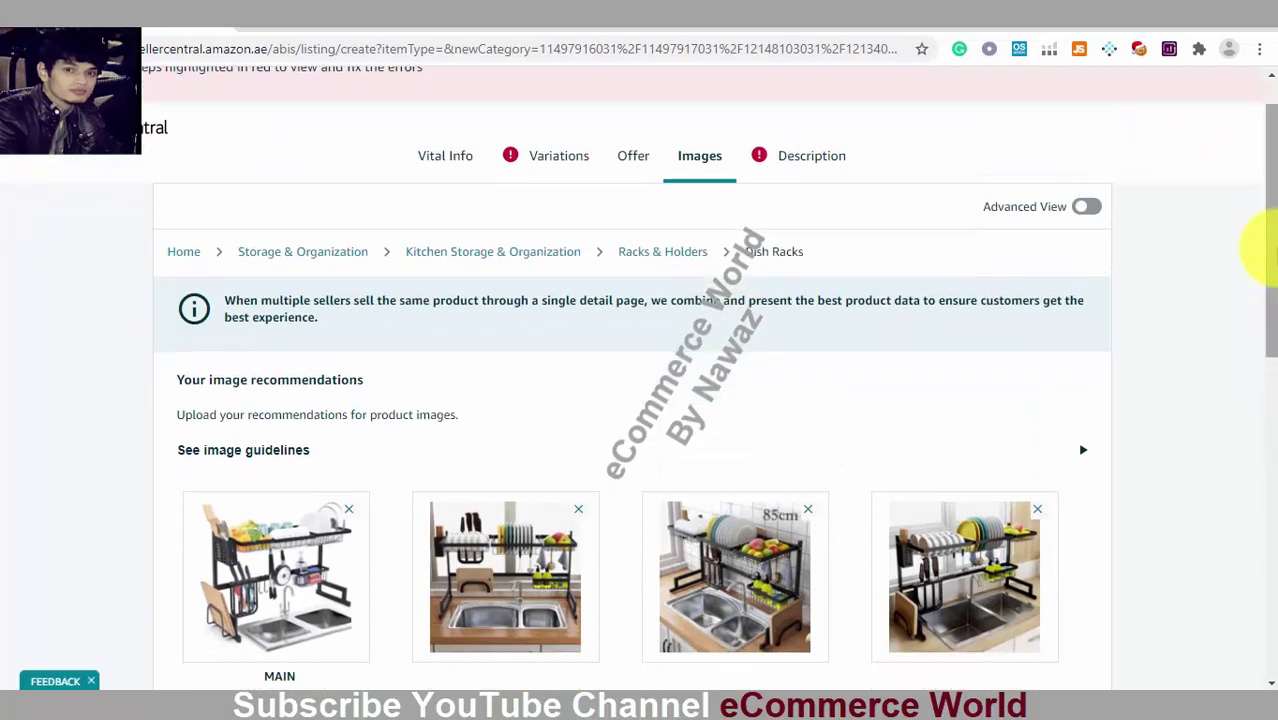
left_click(1088, 208)
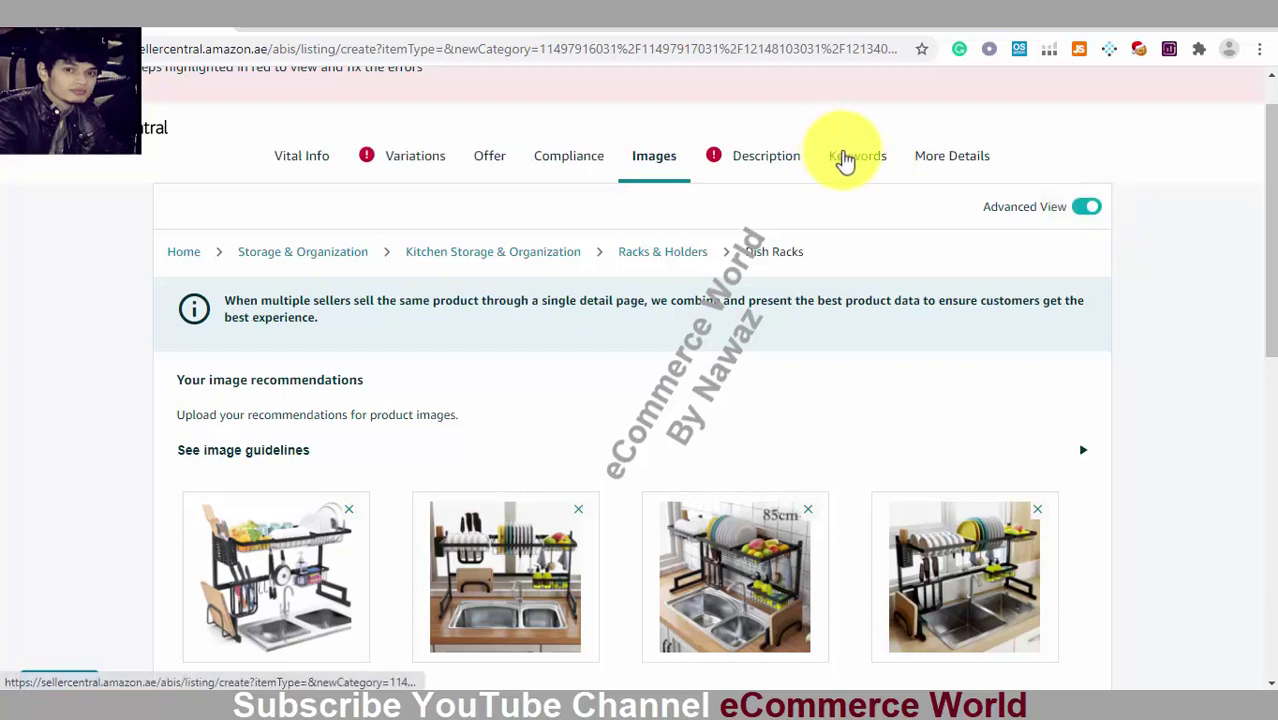
left_click(760, 166)
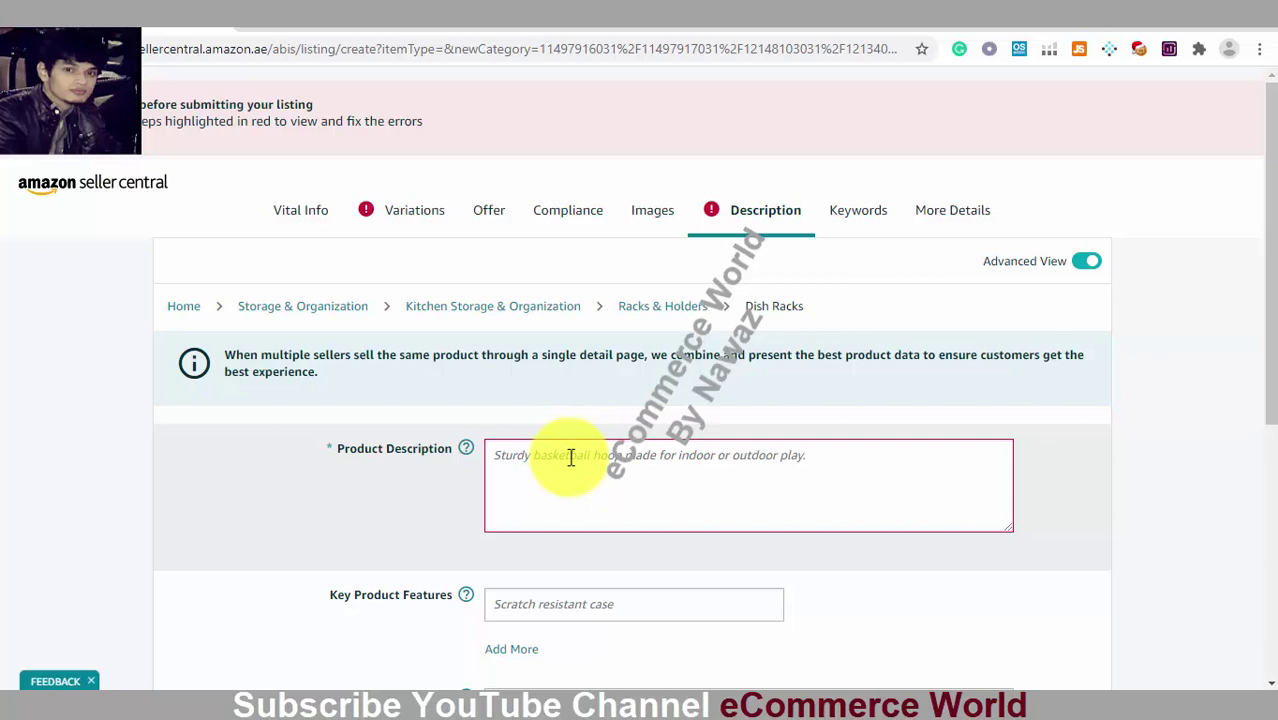
Switch to the Word document and select the three description paragraphs, from "You can maximize your kitchen" through "assembly work done."
left_click(608, 700)
key("Down")
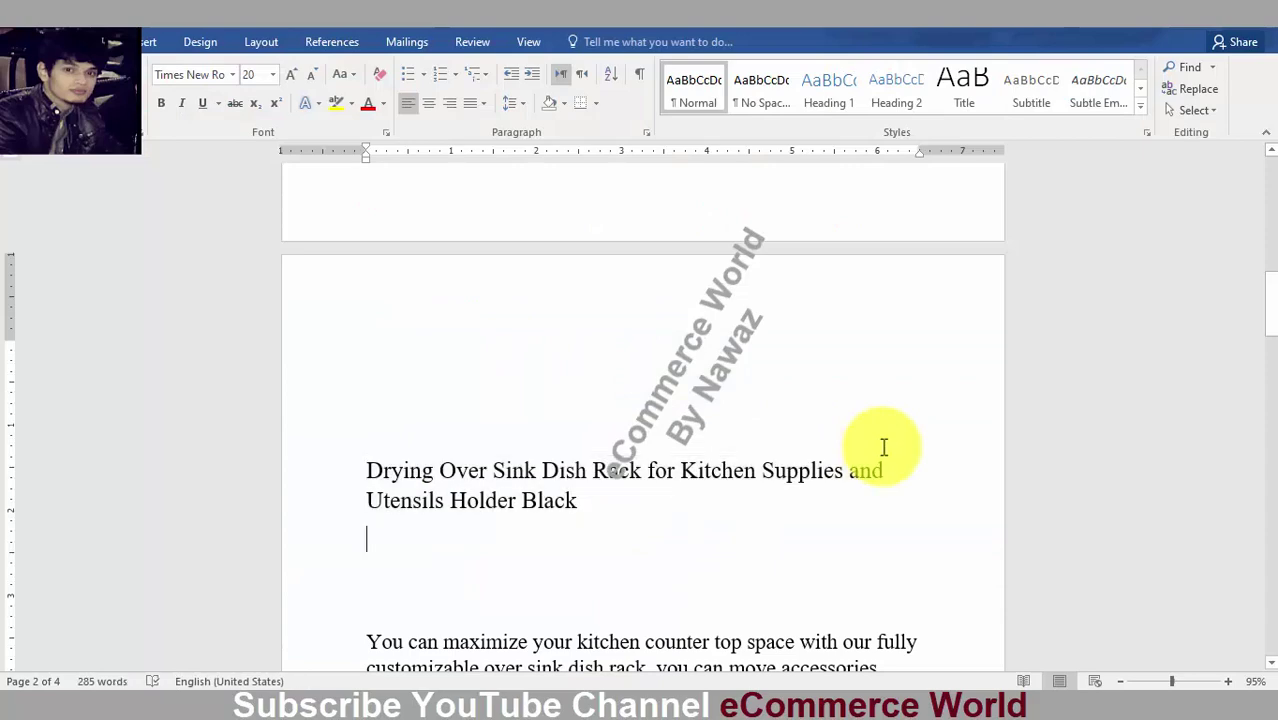
scroll(884, 447, "down", 3)
scroll(884, 447, "down", 2)
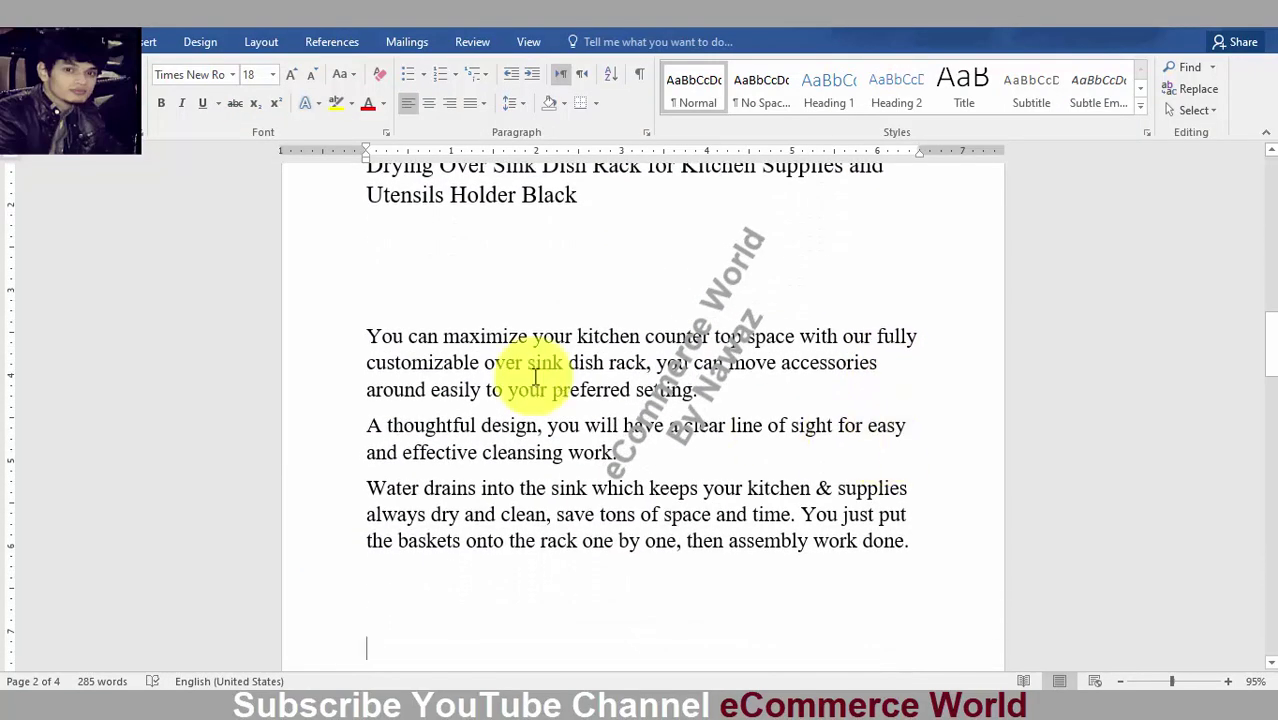
left_click_drag(370, 336, 979, 541)
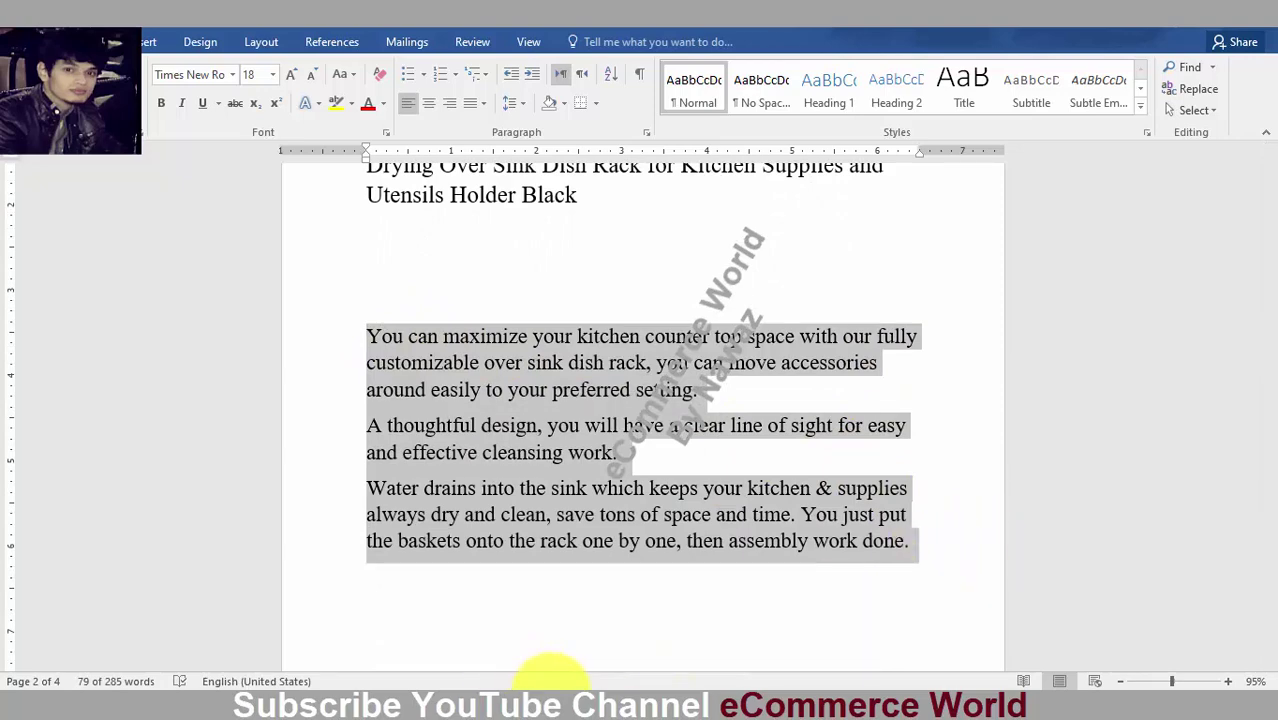
Fill the listing's Product Description with the three dish rack paragraphs copied from the Word document
left_click(510, 674)
left_click(564, 492)
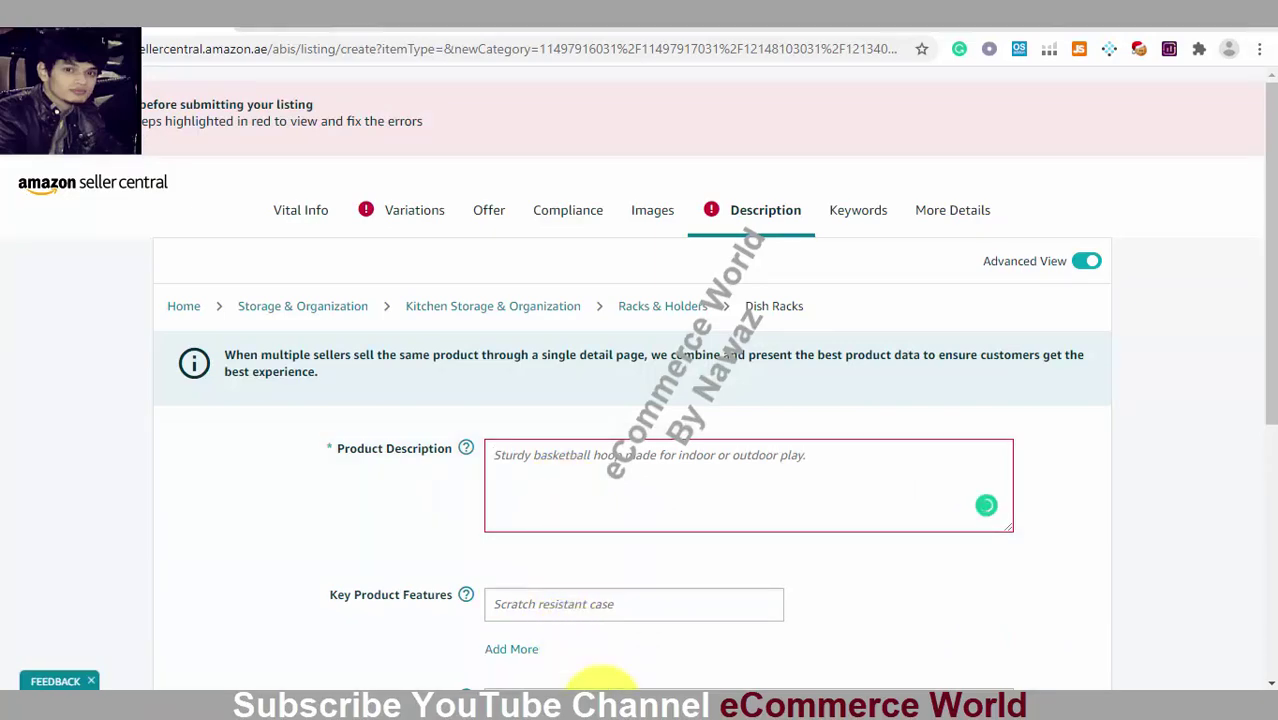
left_click(599, 688)
mouse_move(1269, 342)
left_mouse_down()
mouse_move(1269, 330)
mouse_move(1269, 341)
left_mouse_up()
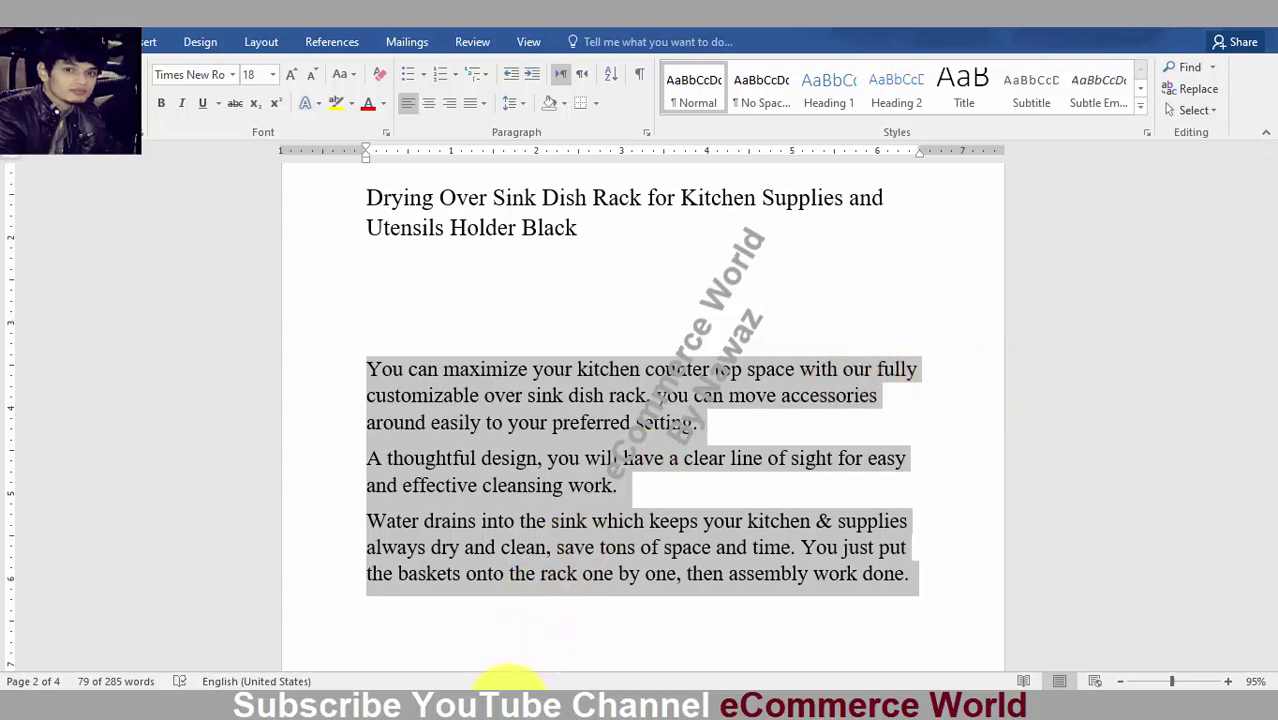
key("alt+Tab")
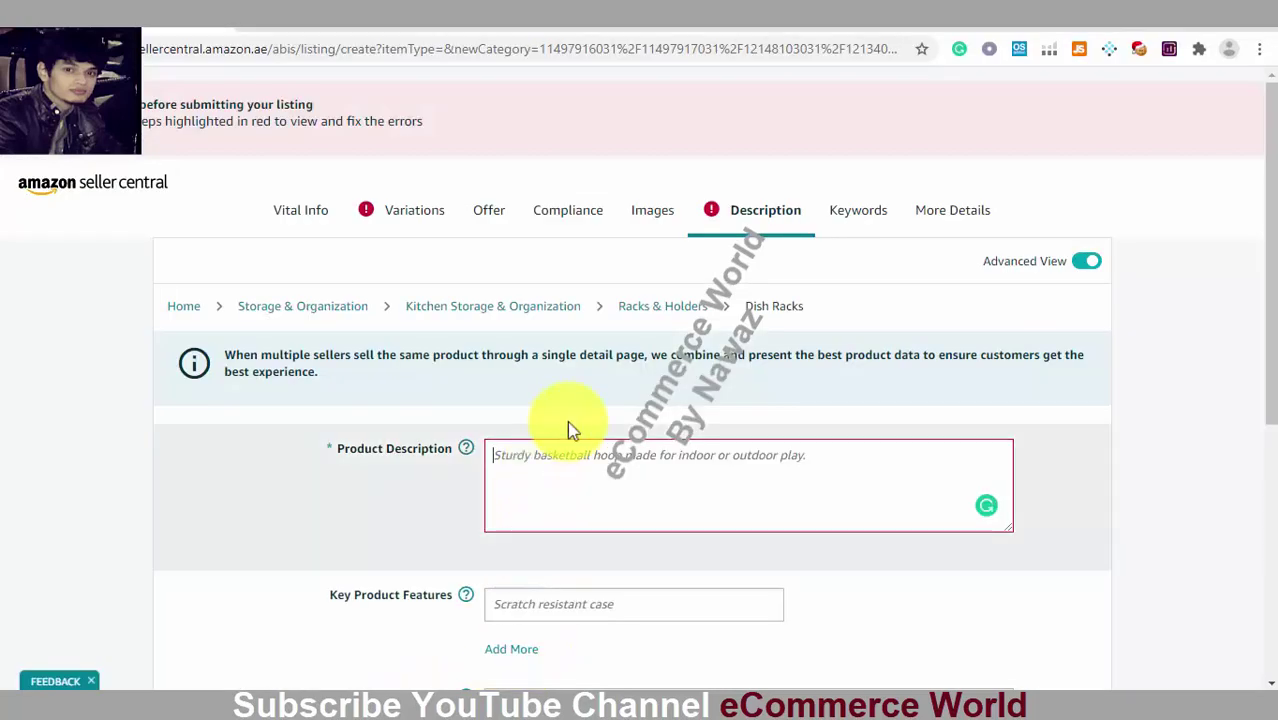
left_click(620, 490)
key("ctrl+v")
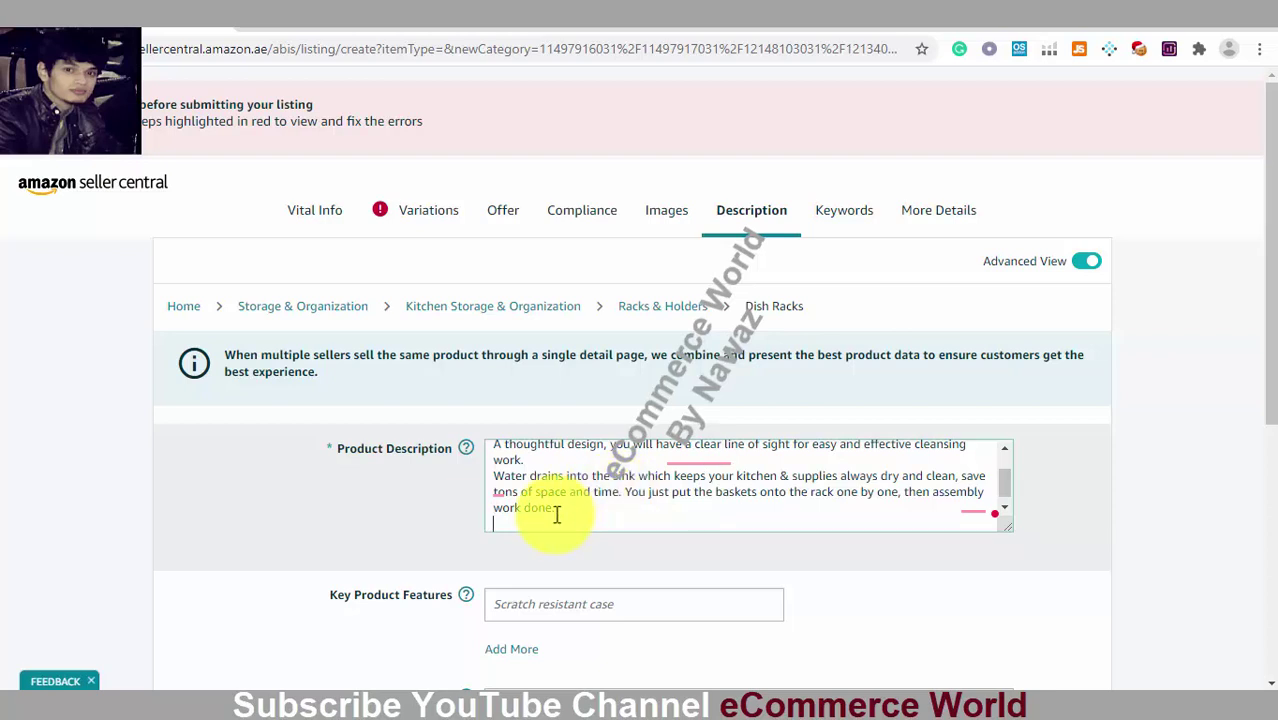
Copy the entire Product Description text from the listing, comparing it with the paragraphs in the Word document
left_click_drag(557, 510, 500, 443)
key("ctrl+c")
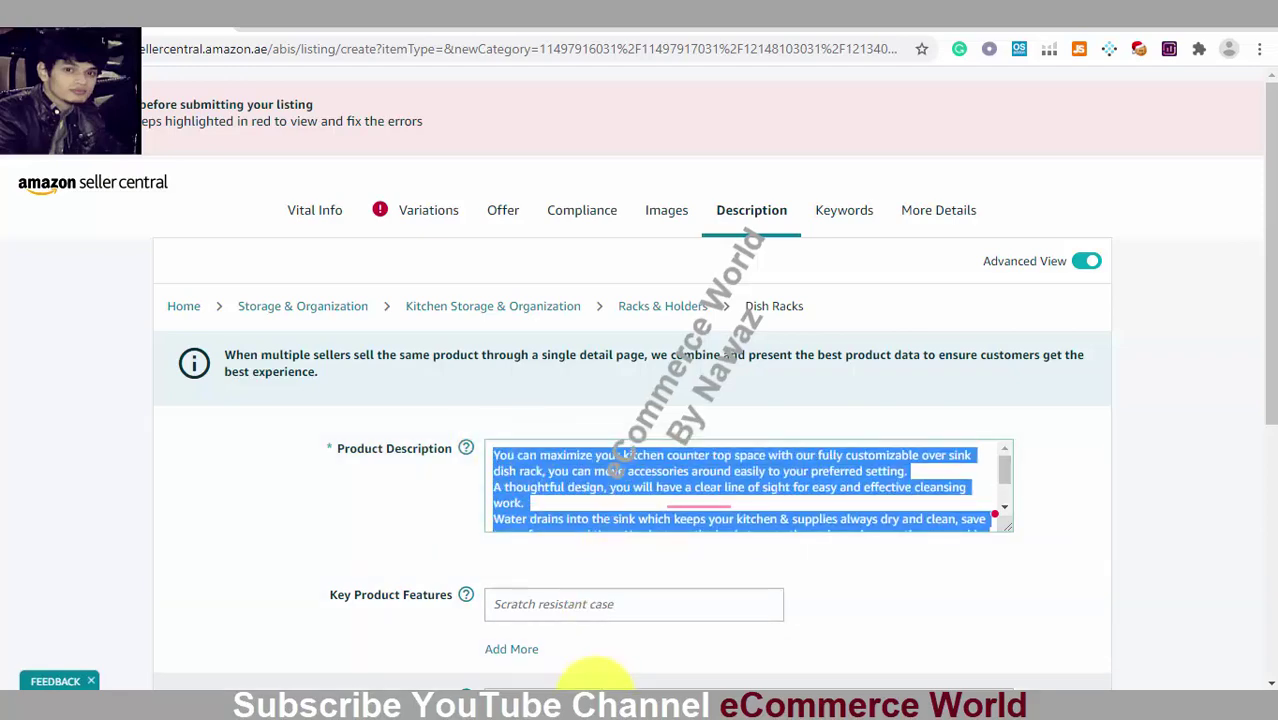
left_click(600, 705)
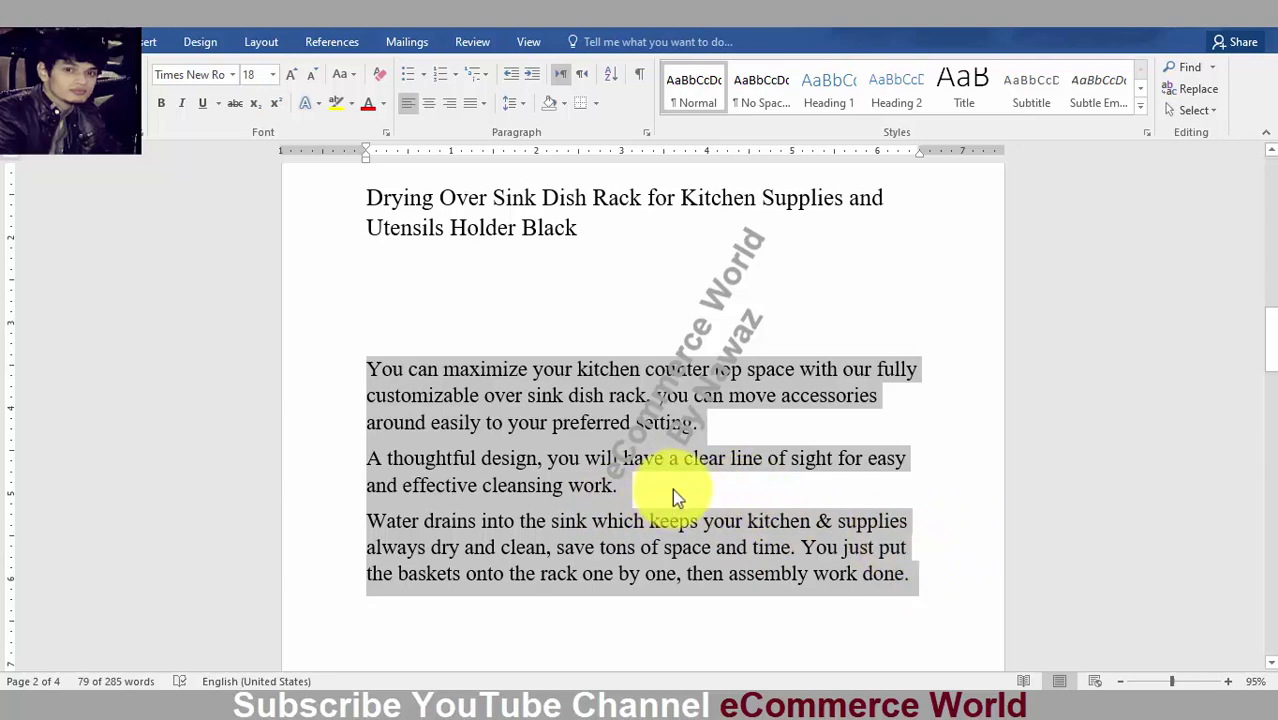
key("alt+Tab")
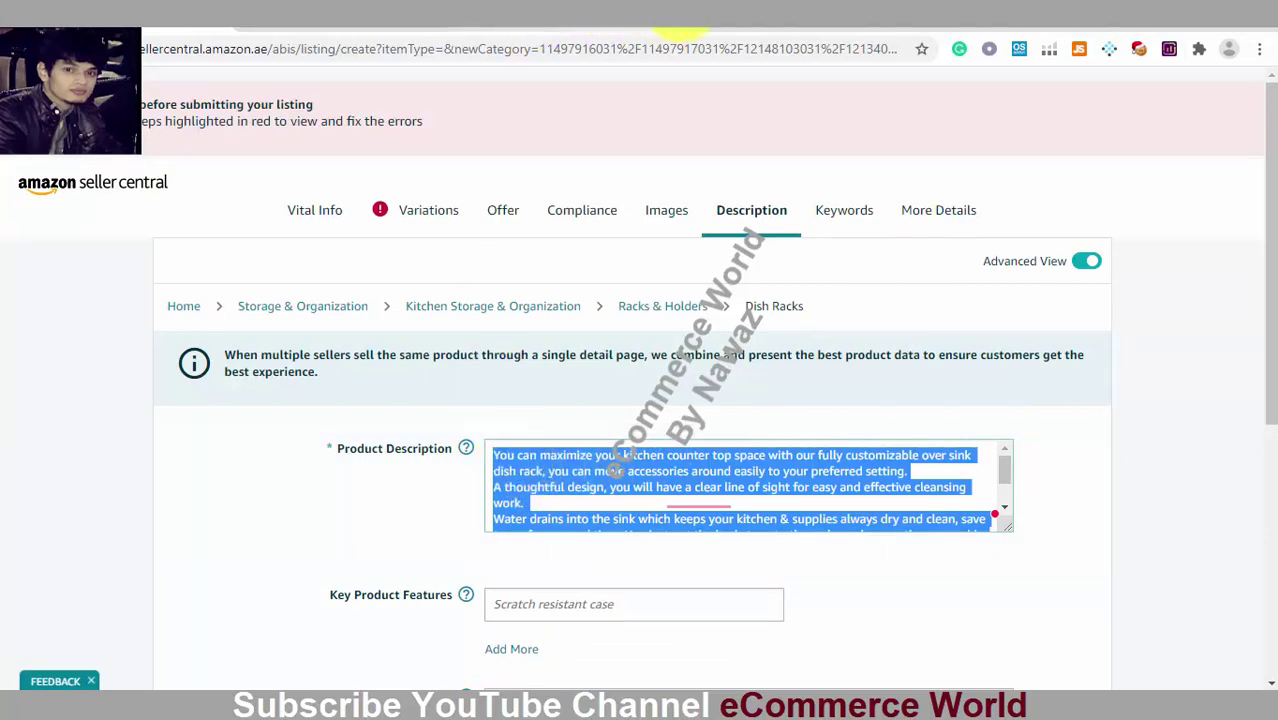
Open the wordtohtml.net website in a separate browser tab
left_click(704, 28)
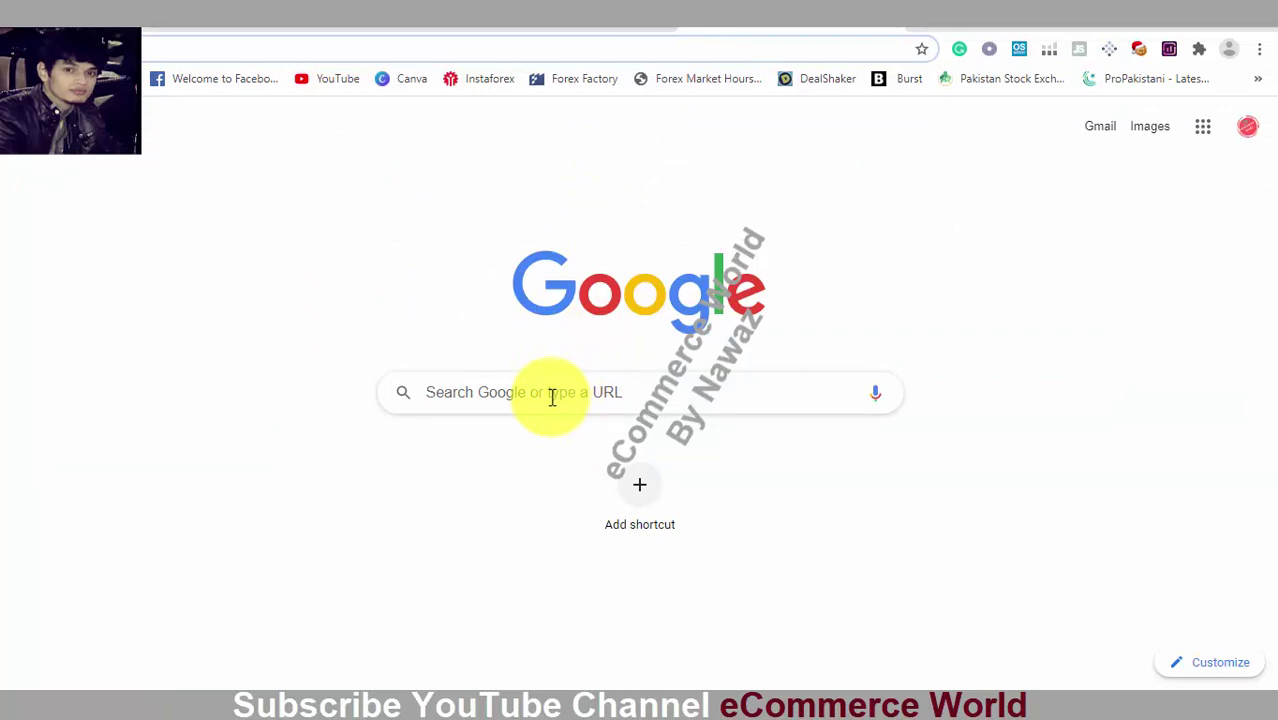
left_click(552, 397)
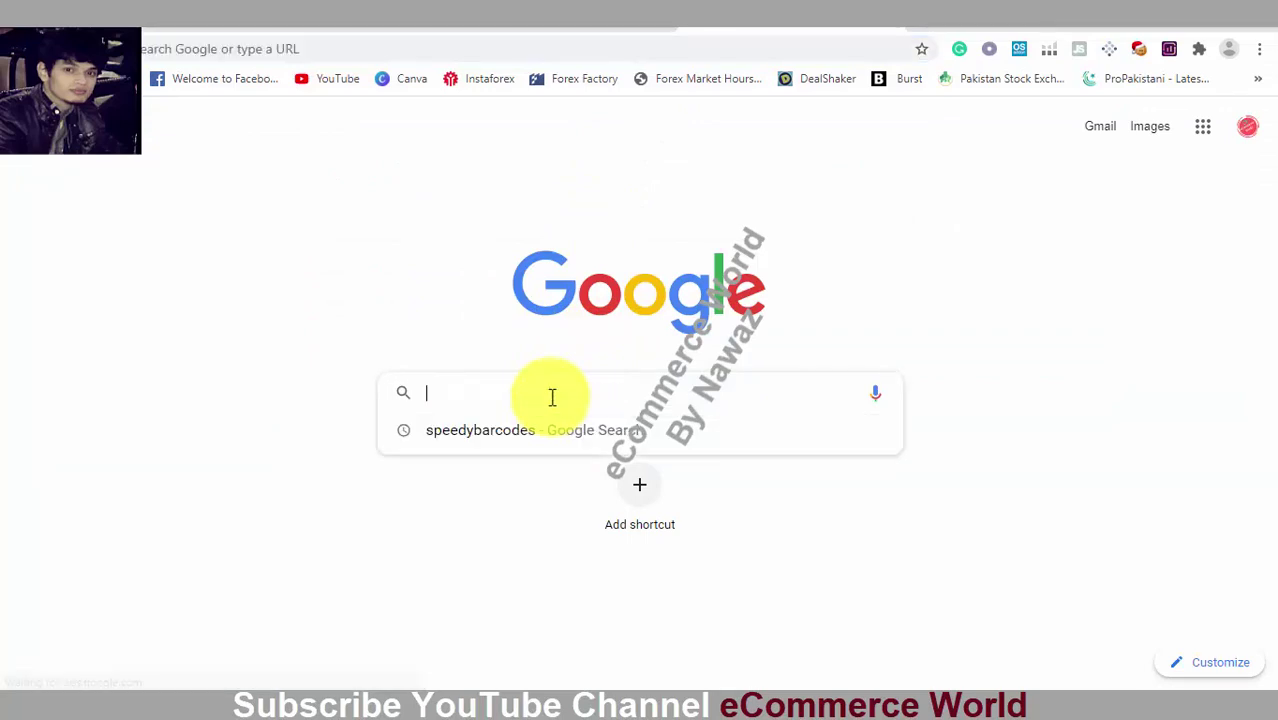
type("WORD")
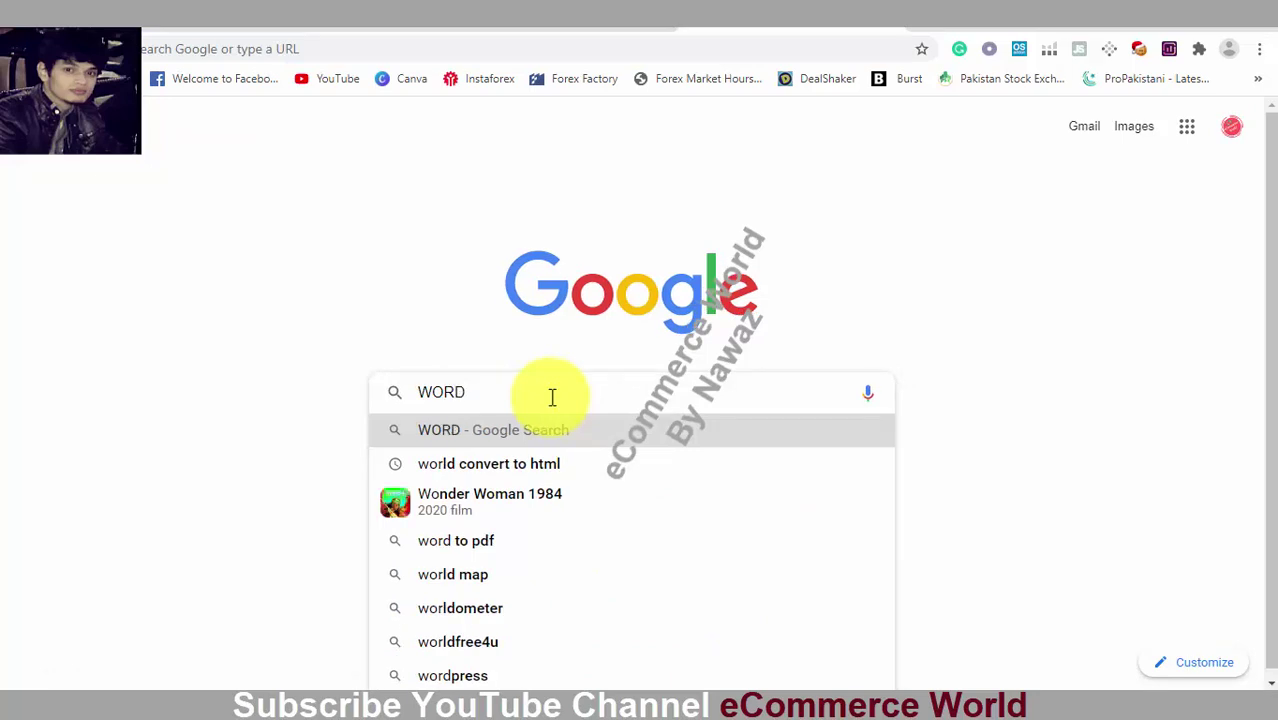
type("TO")
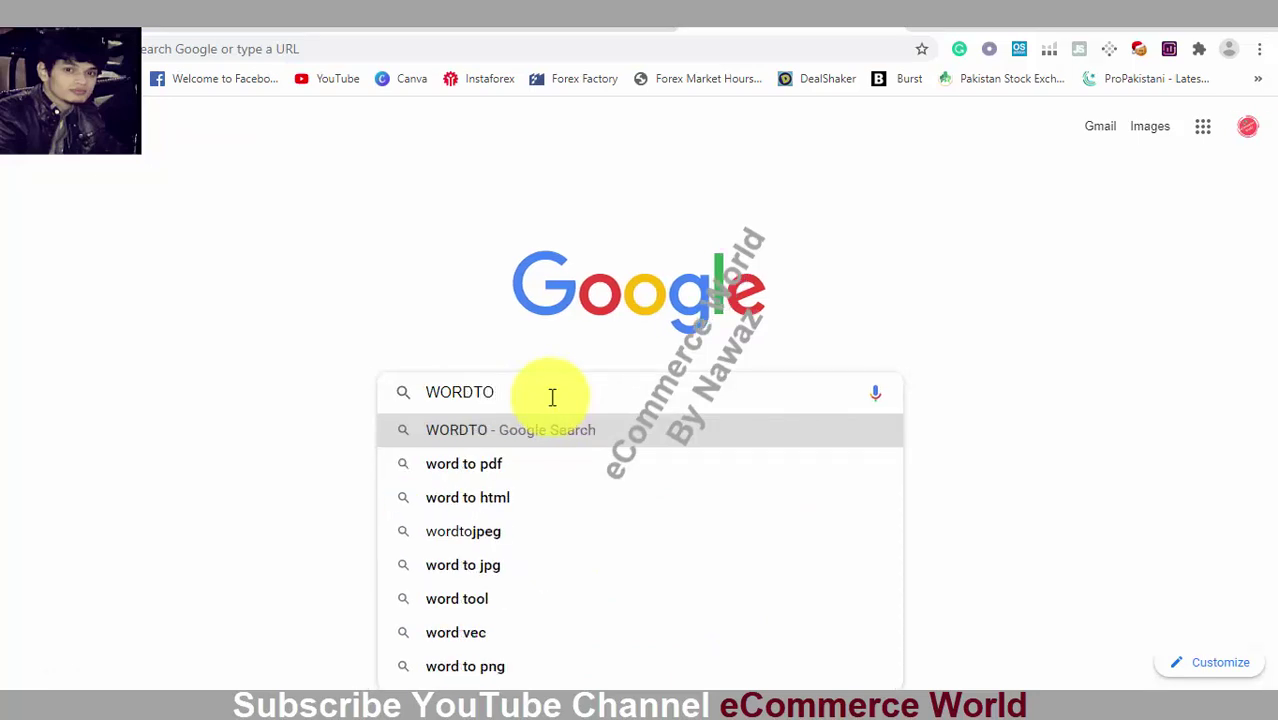
type("HTML")
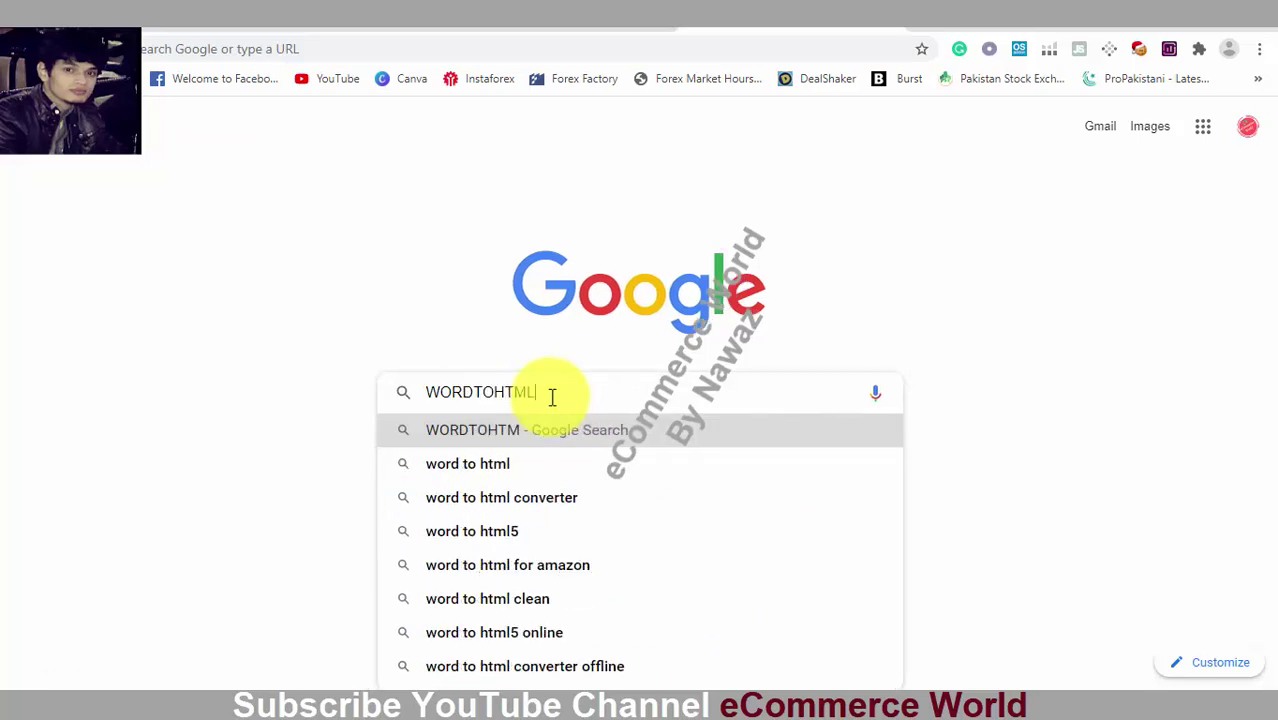
type(".NE")
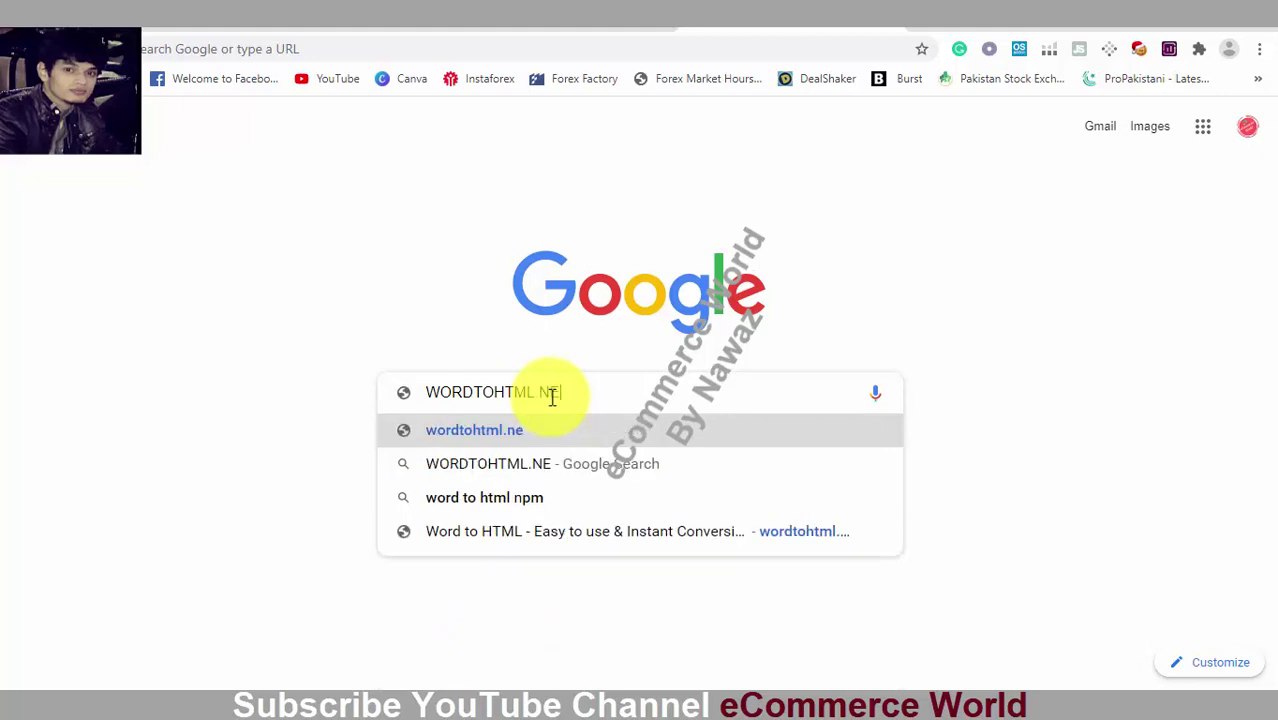
type("T")
key("Return")
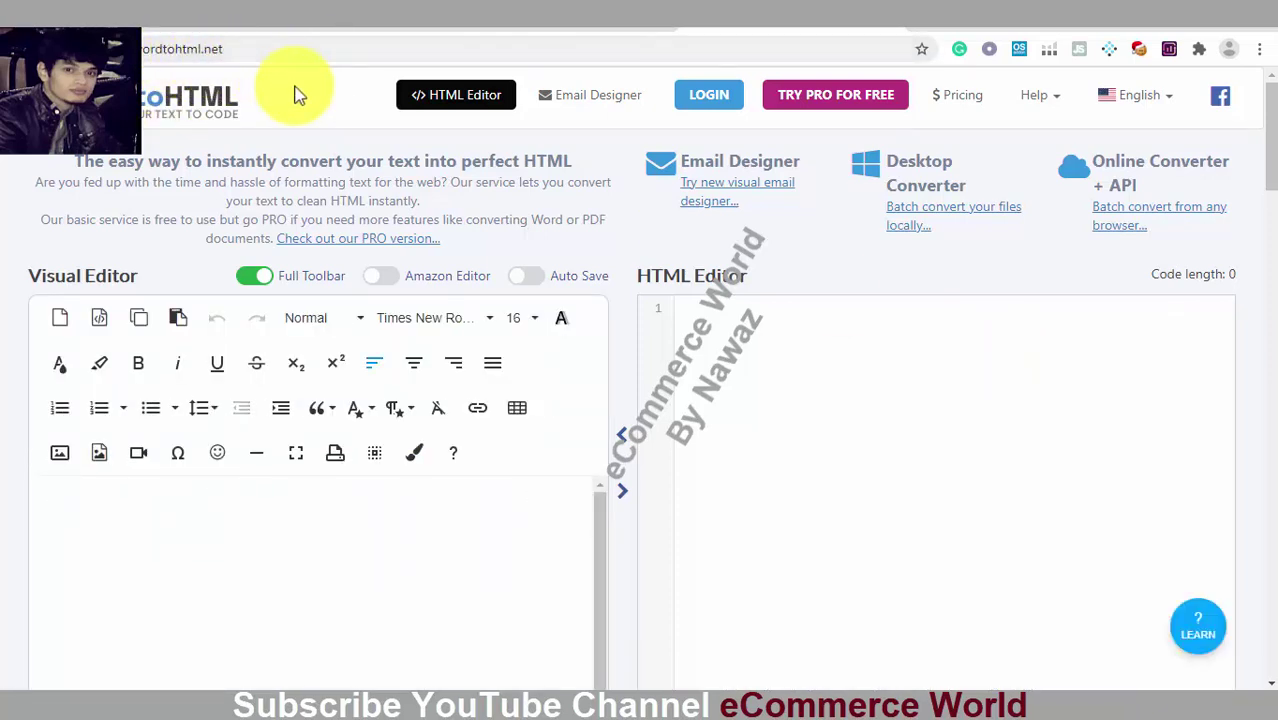
Paste the description into the Visual Editor and format all three paragraphs as a numbered list
left_click_drag(1268, 124, 1266, 172)
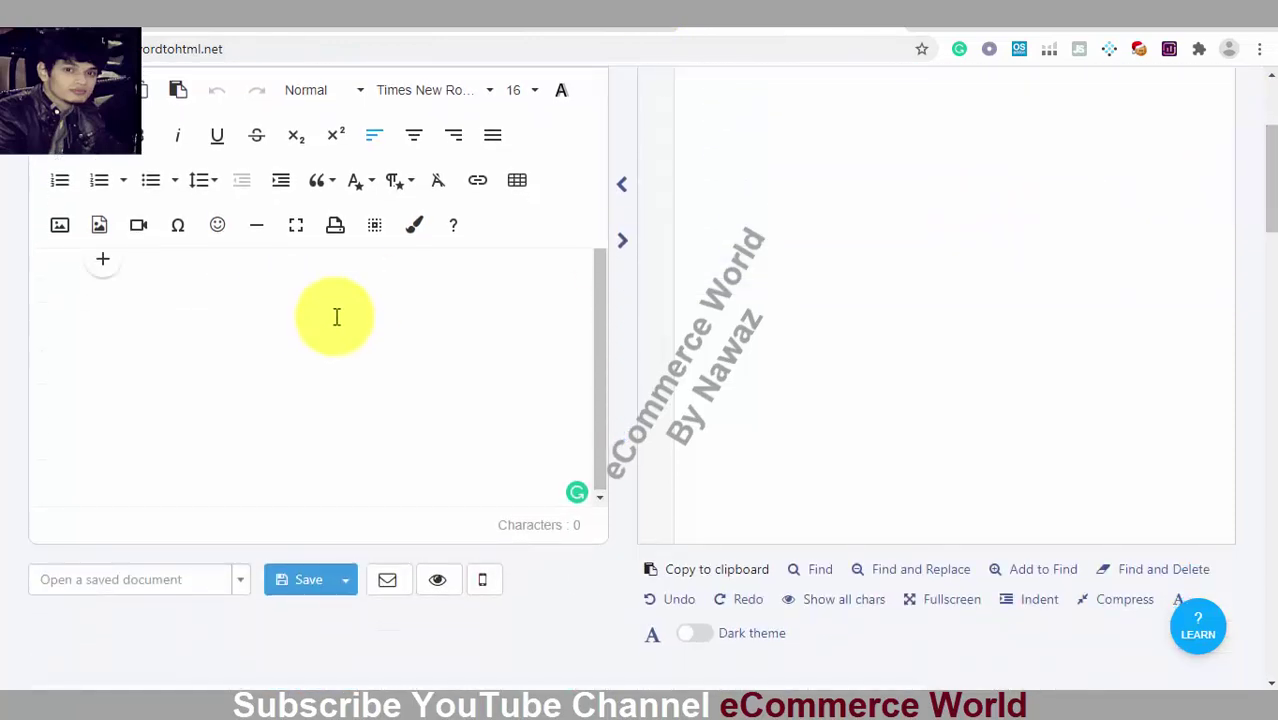
key("ctrl+v")
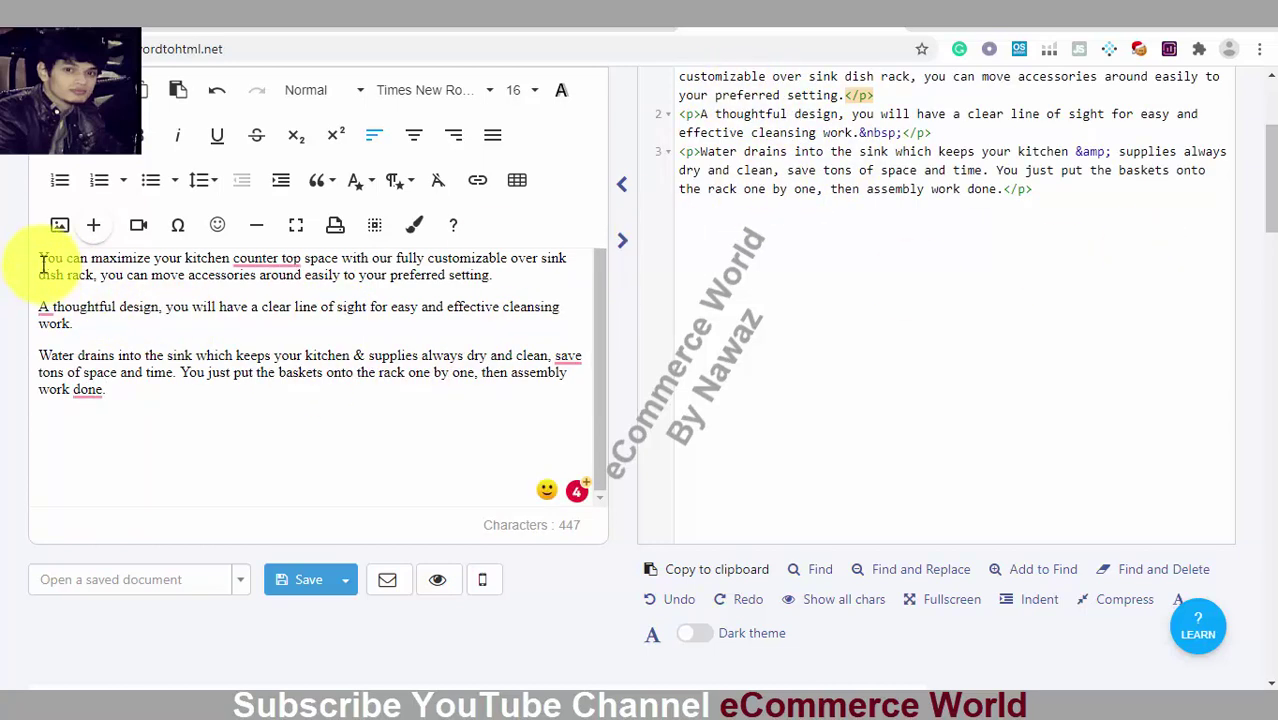
left_click_drag(40, 258, 157, 402)
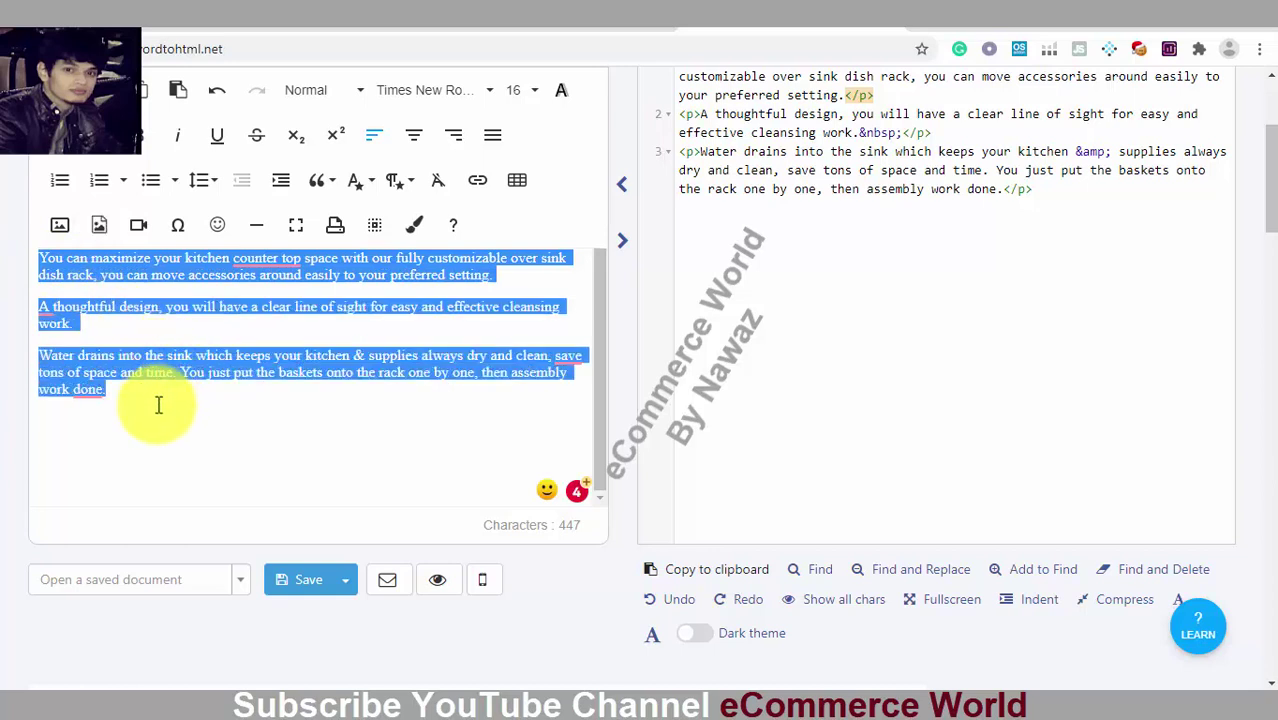
left_click(99, 182)
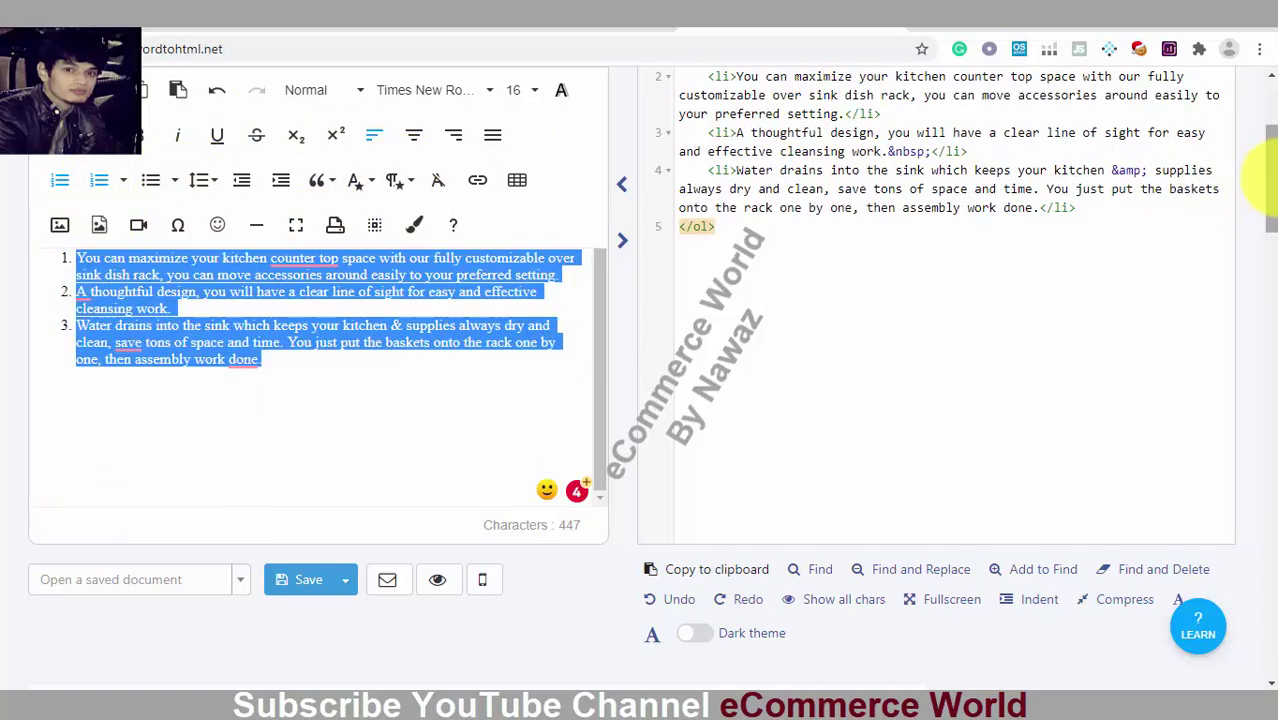
Select the complete generated code in the HTML Editor, from the opening <ol> to the closing </ol> tag
scroll(1148, 205, "up", 2)
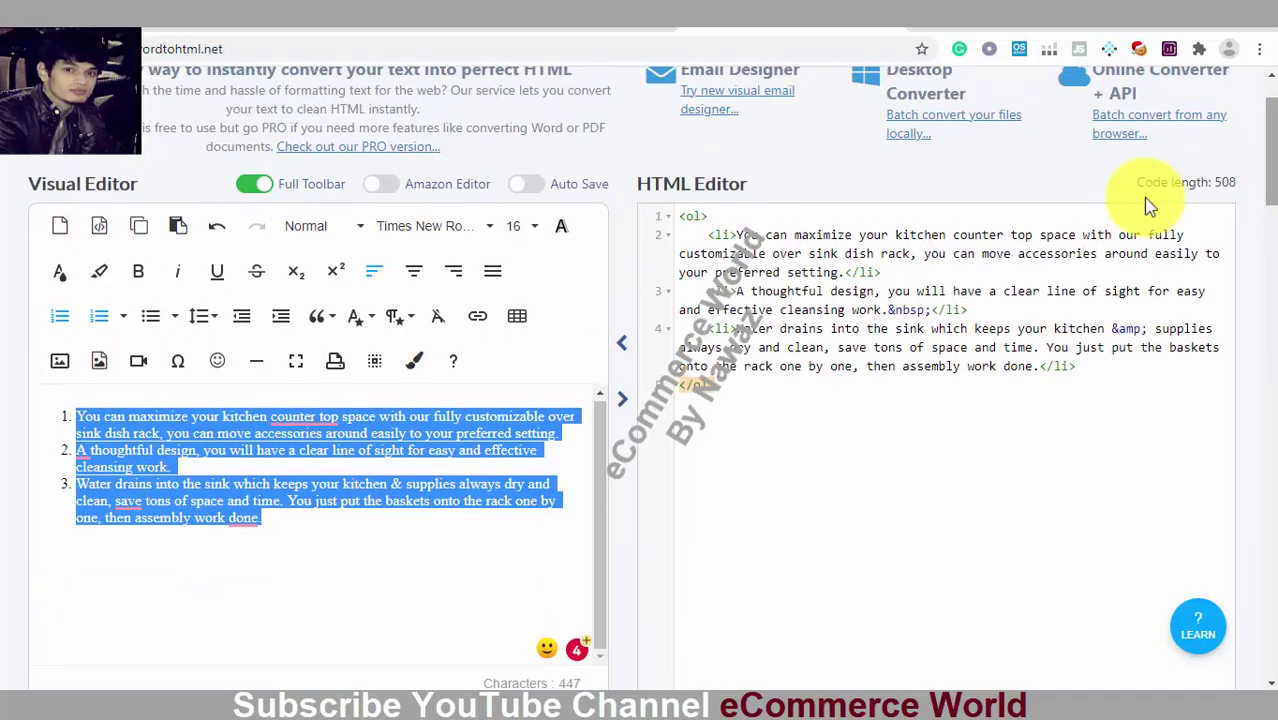
left_click(730, 390)
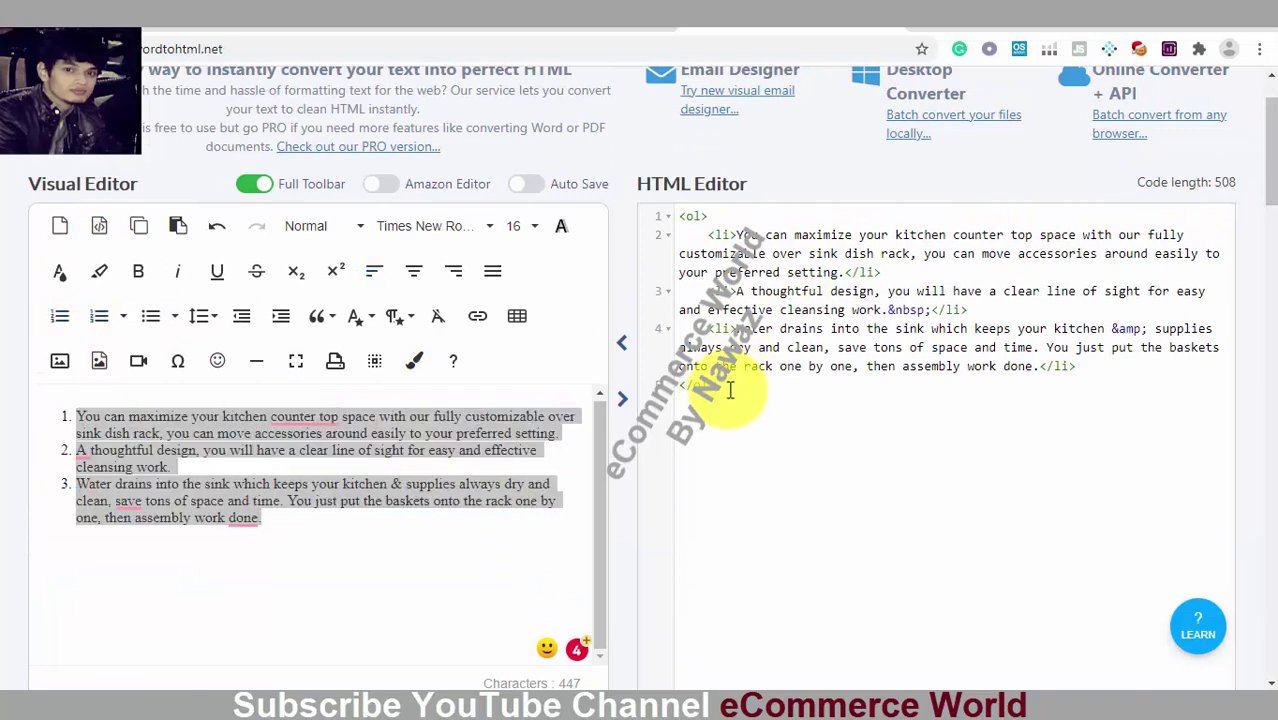
left_click_drag(730, 390, 665, 228)
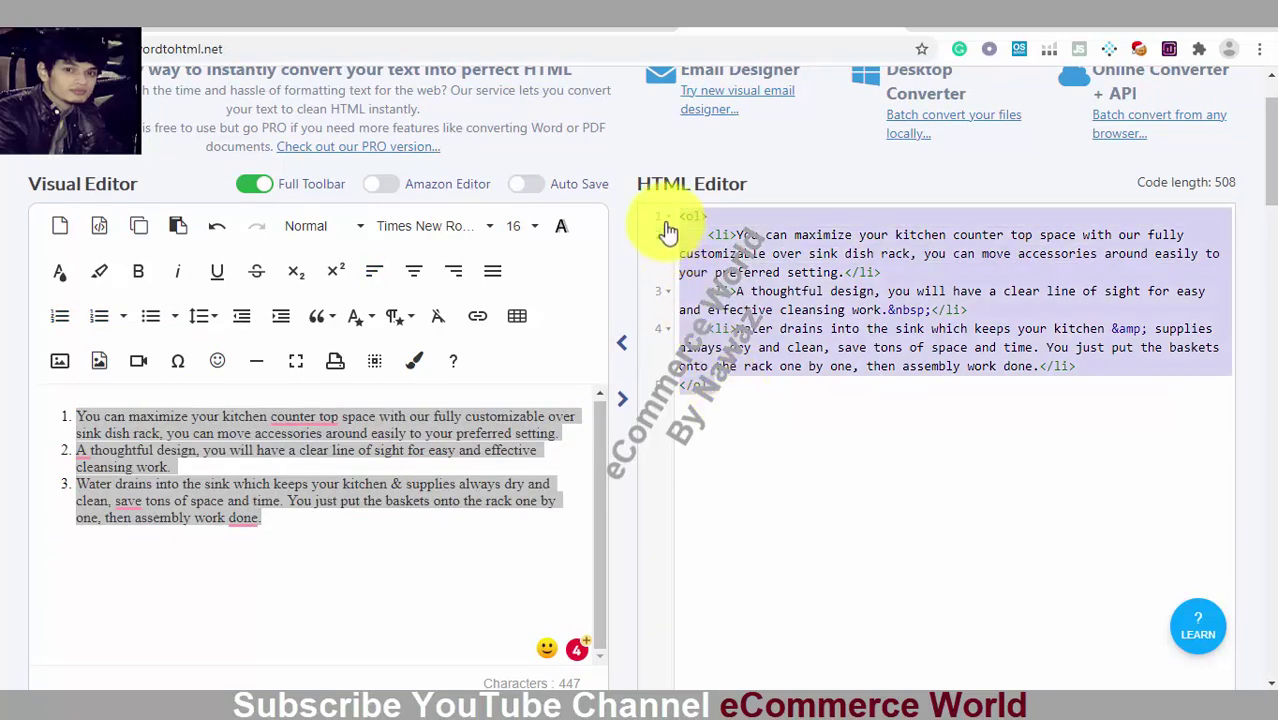
scroll(668, 224, "up", 1)
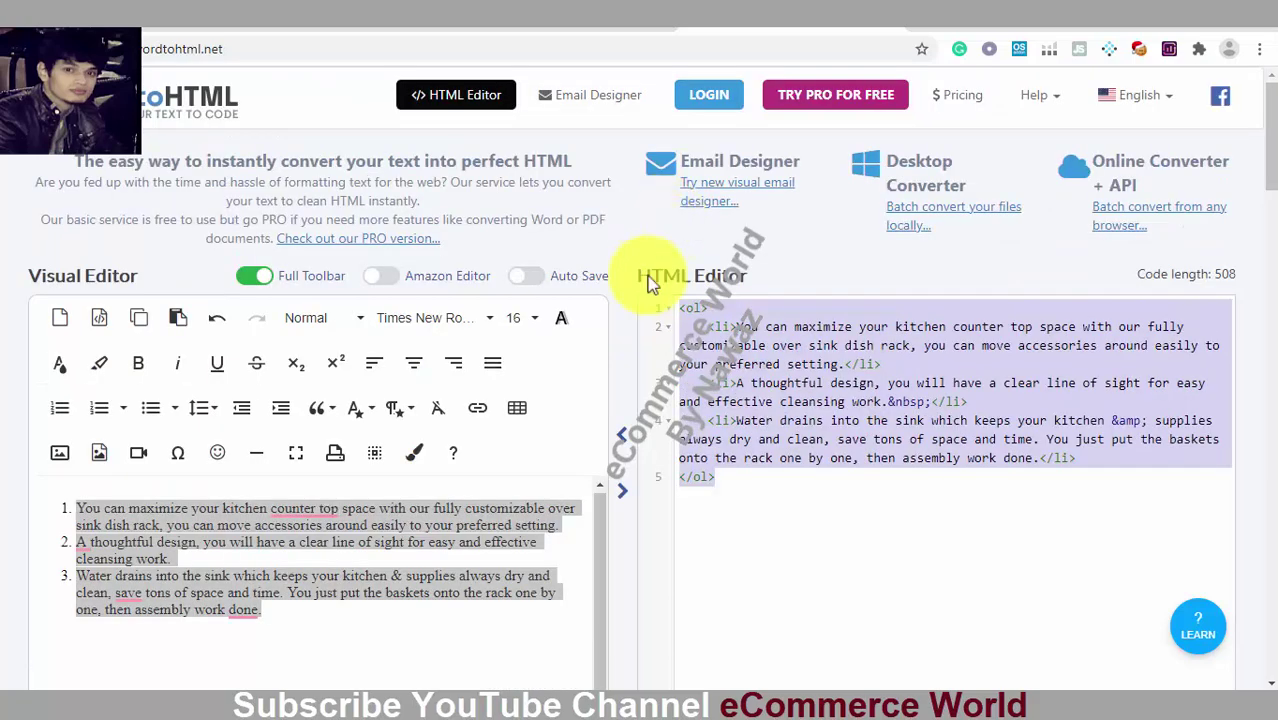
left_click(750, 497)
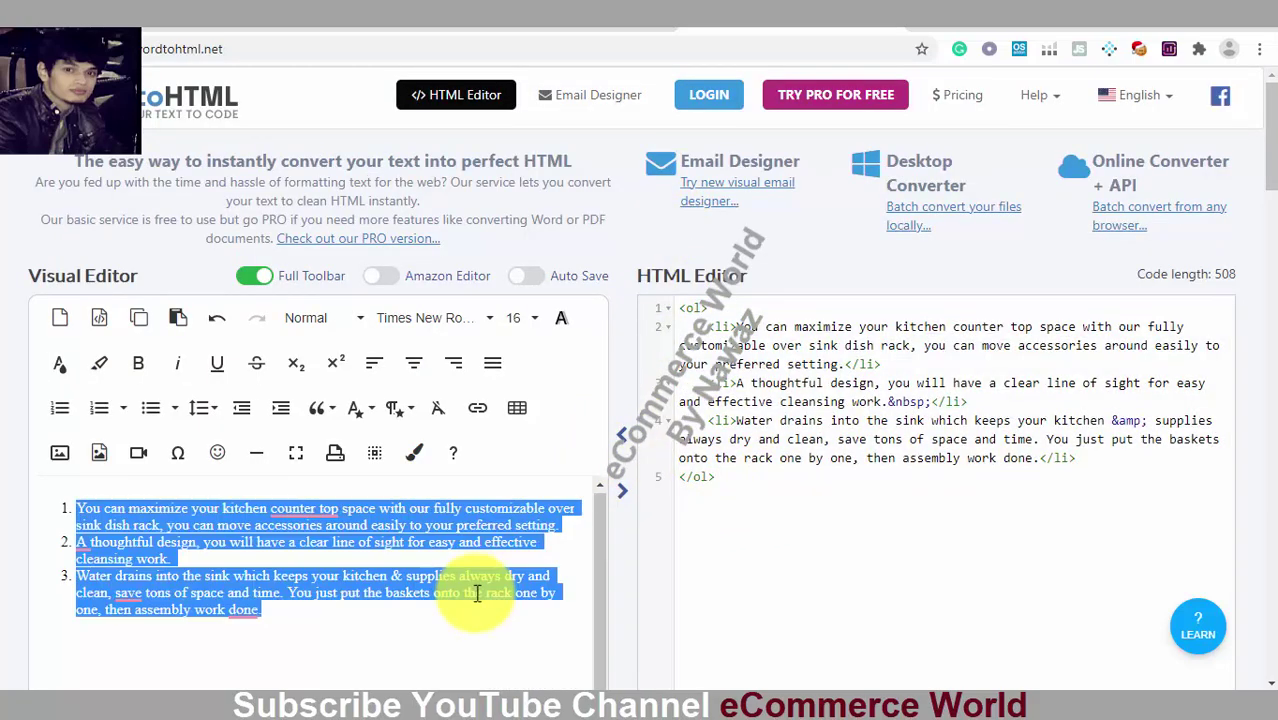
left_click_drag(735, 485, 680, 313)
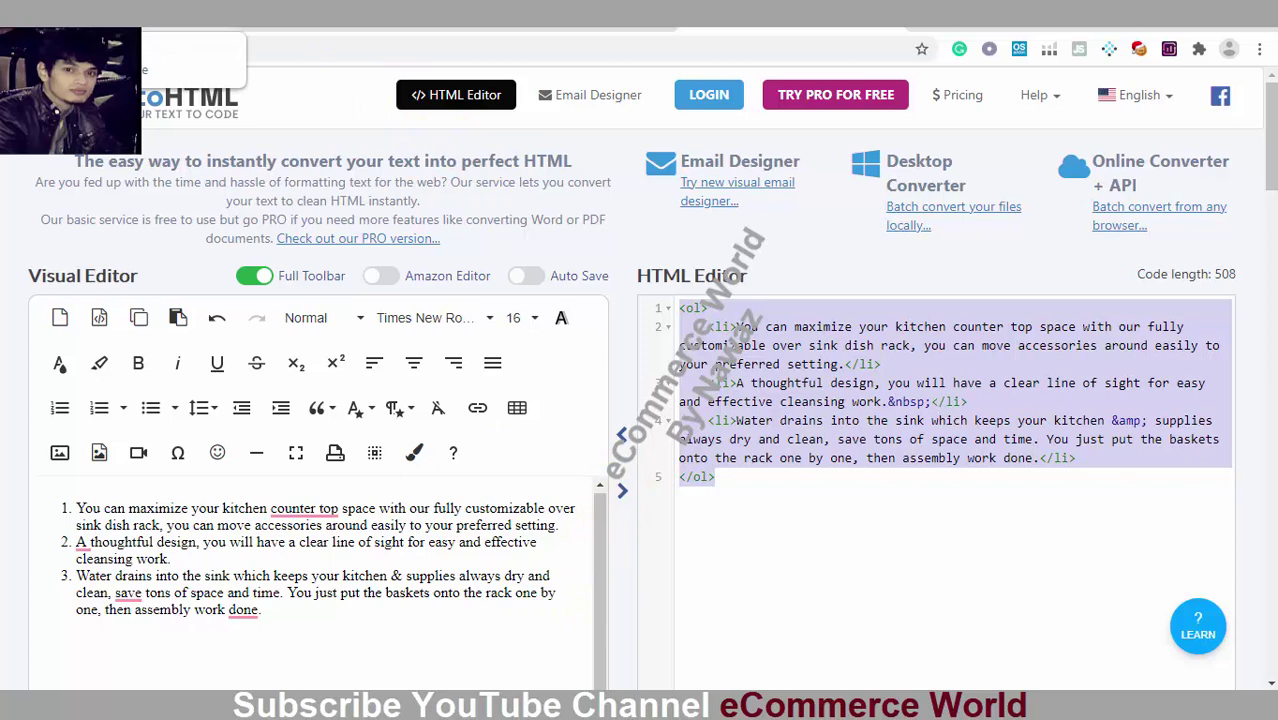
Replace the listing's Product Description text with the HTML list code copied from the converter
left_click(190, 14)
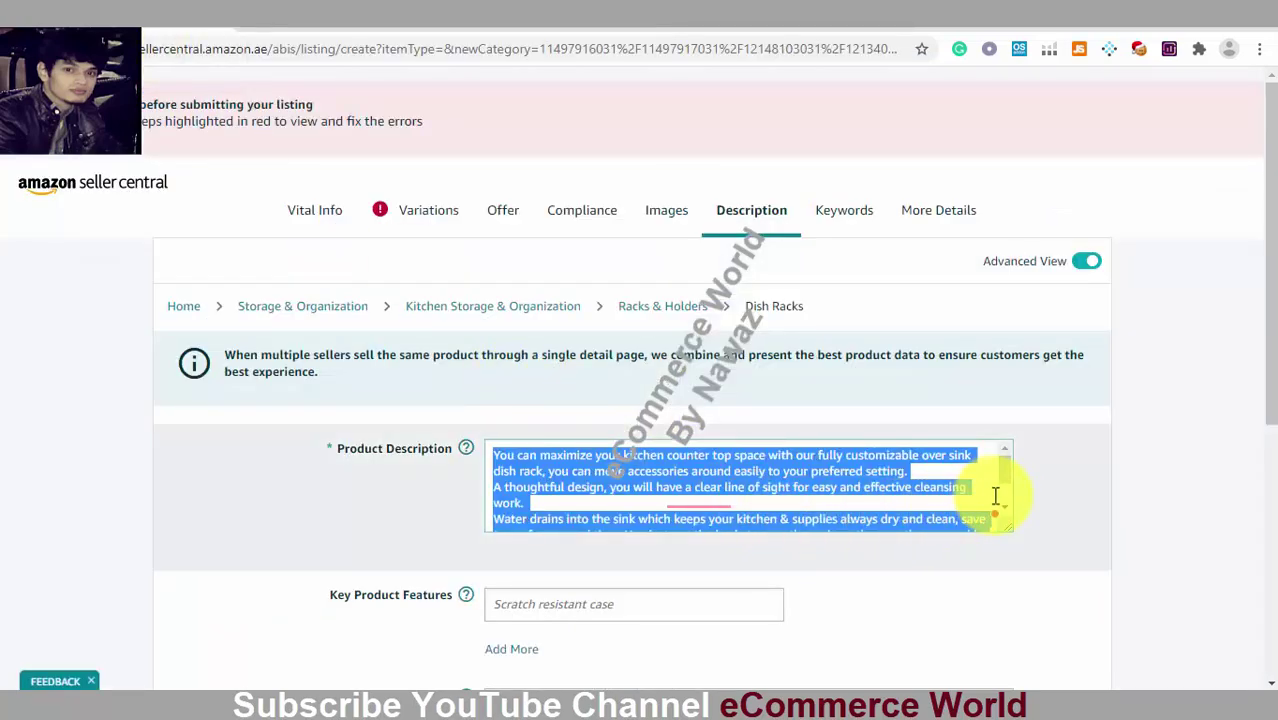
key("BackSpace")
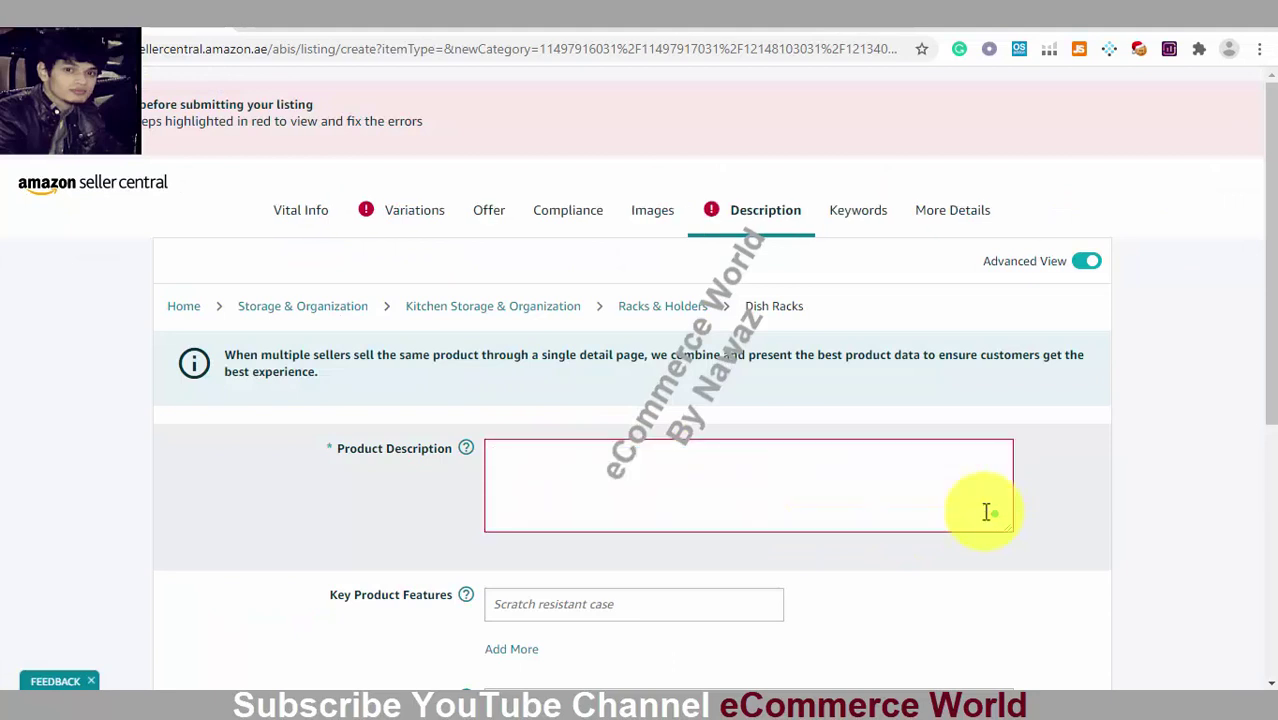
key("ctrl+v")
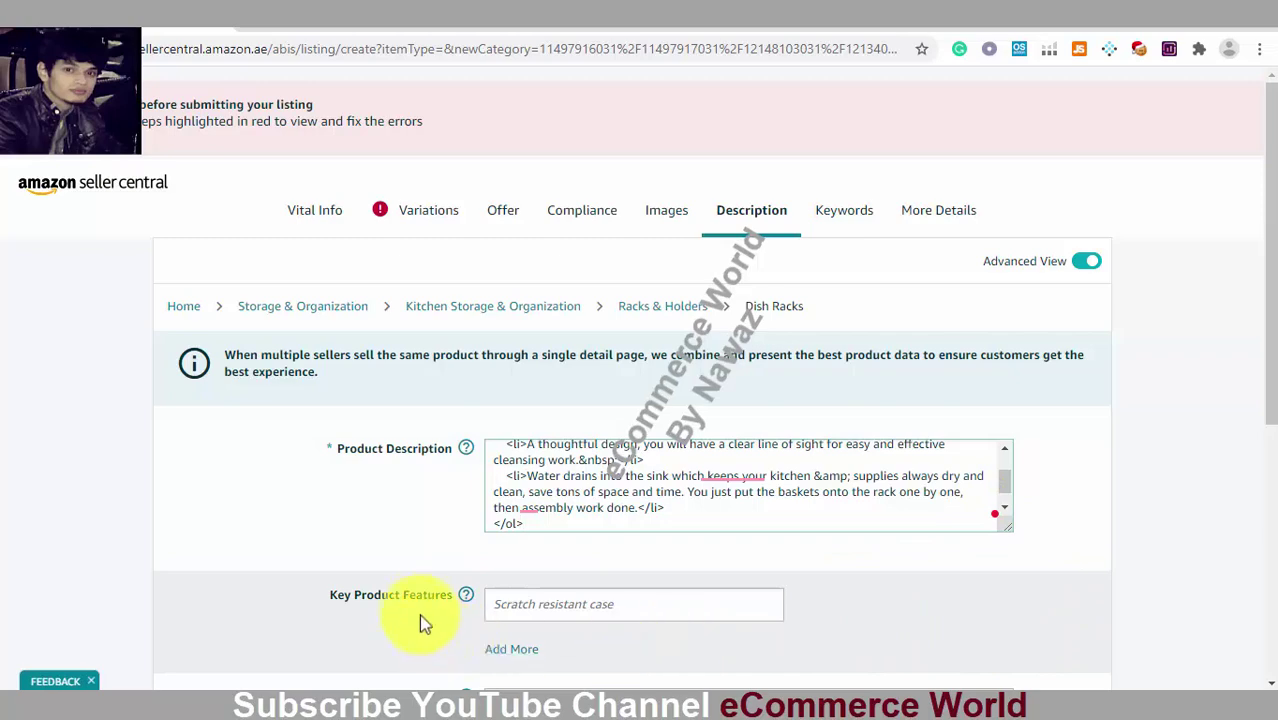
Add more Key Product Features entry fields to the listing until there are five
left_click(506, 649)
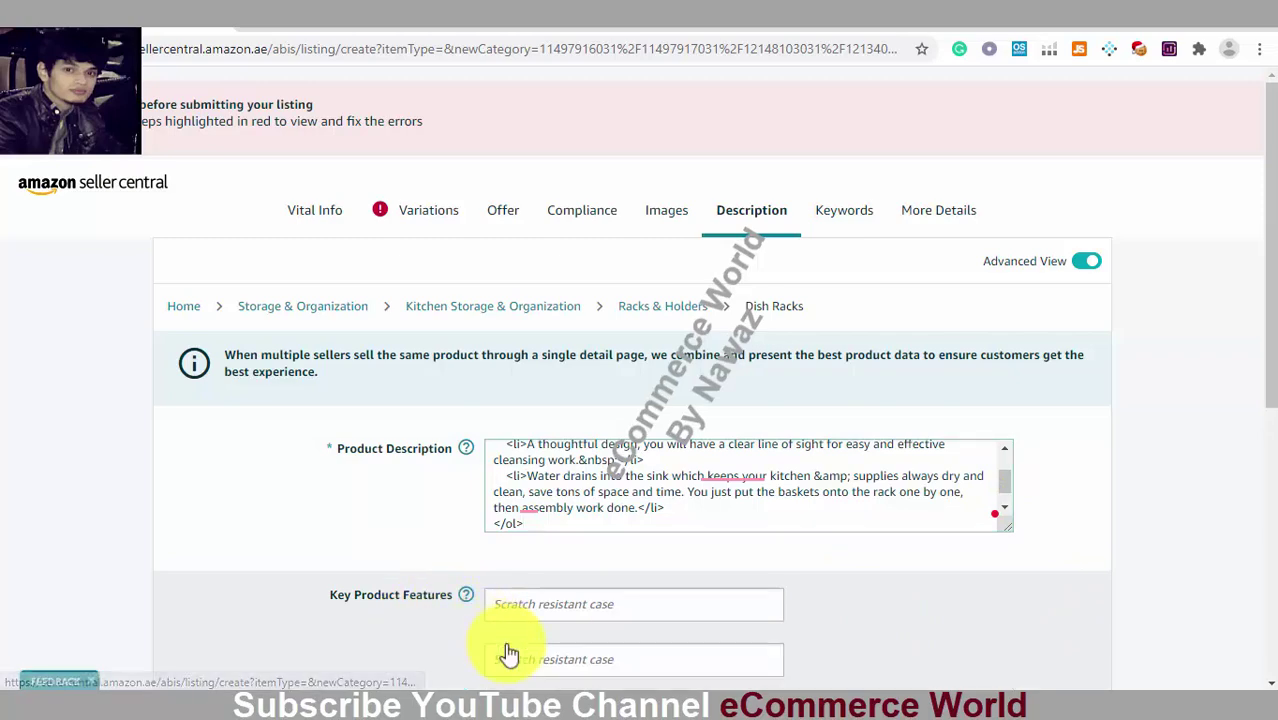
left_click_drag(1270, 283, 1270, 295)
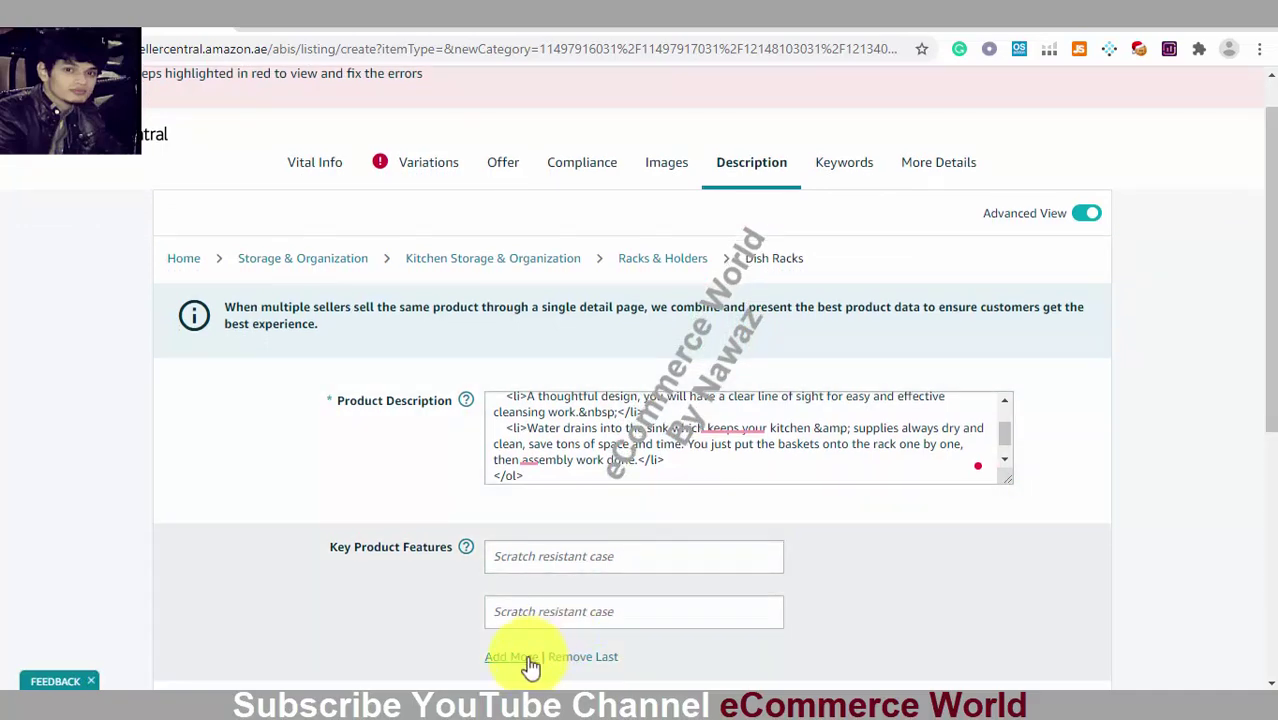
left_click(510, 657)
scroll(700, 430, "down", 1)
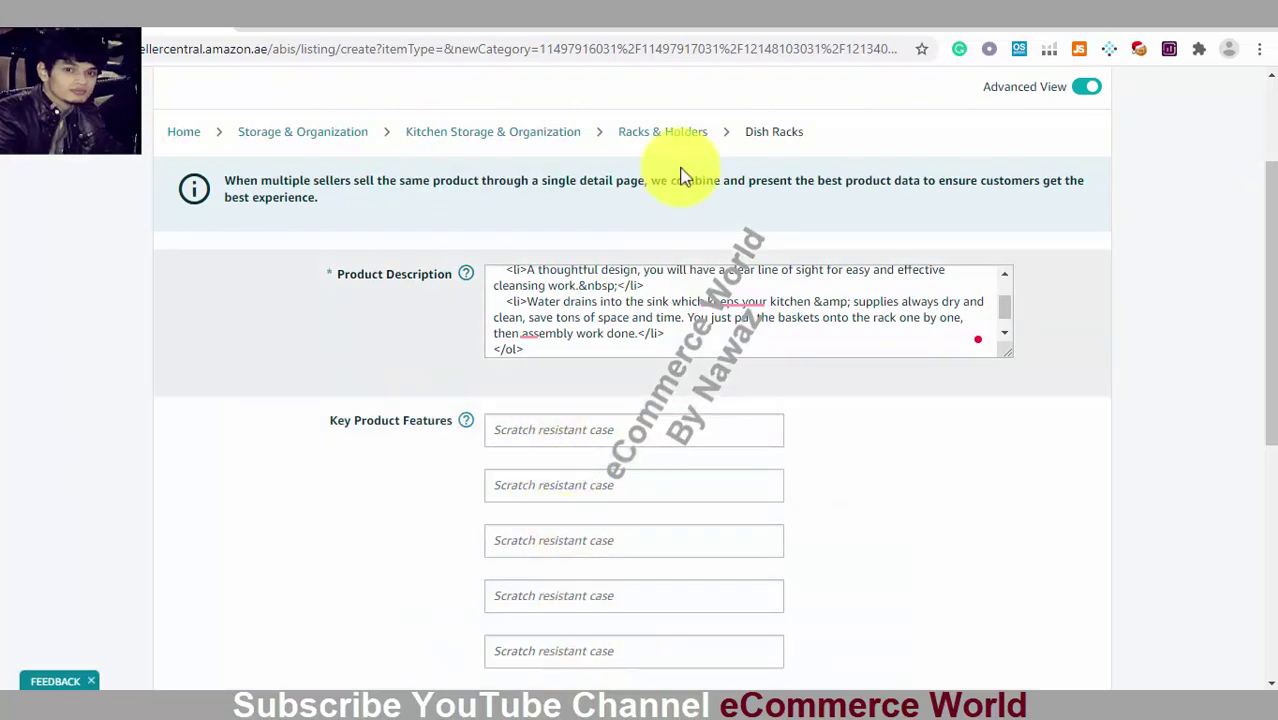
Open amazon.com in a separate browser tab
left_click(930, 28)
left_click(531, 55)
type("a")
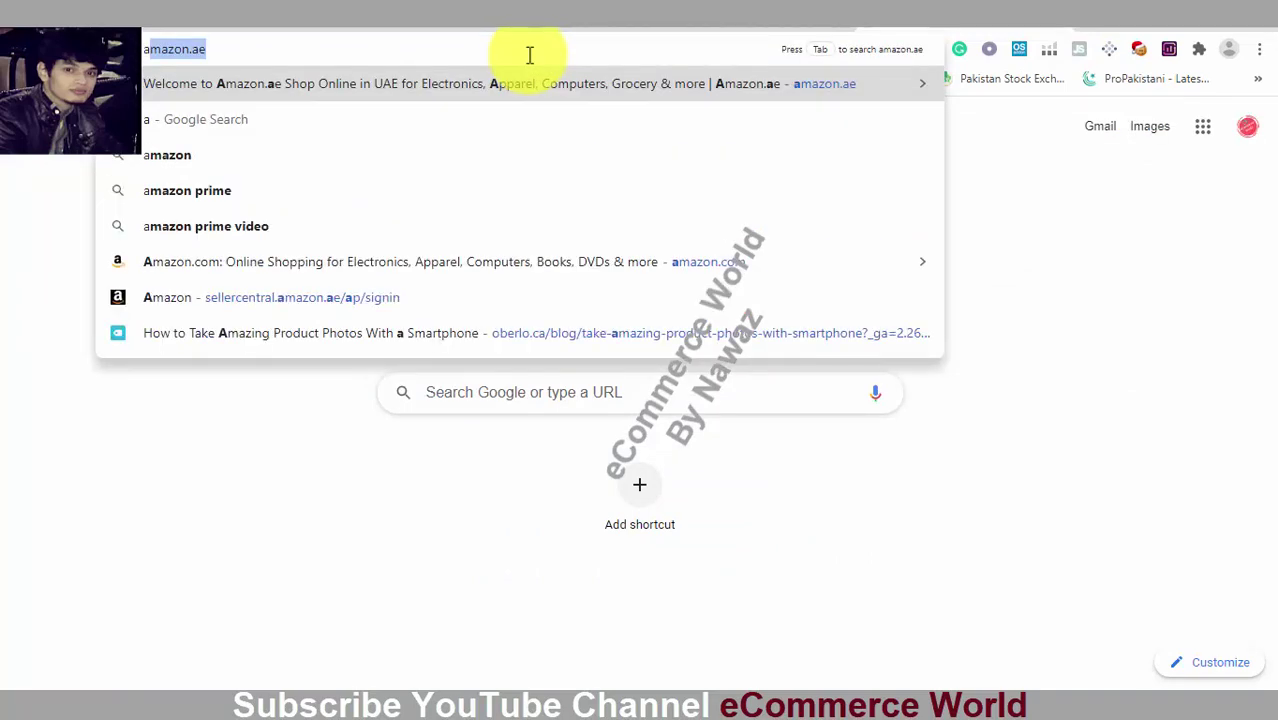
type("mazo")
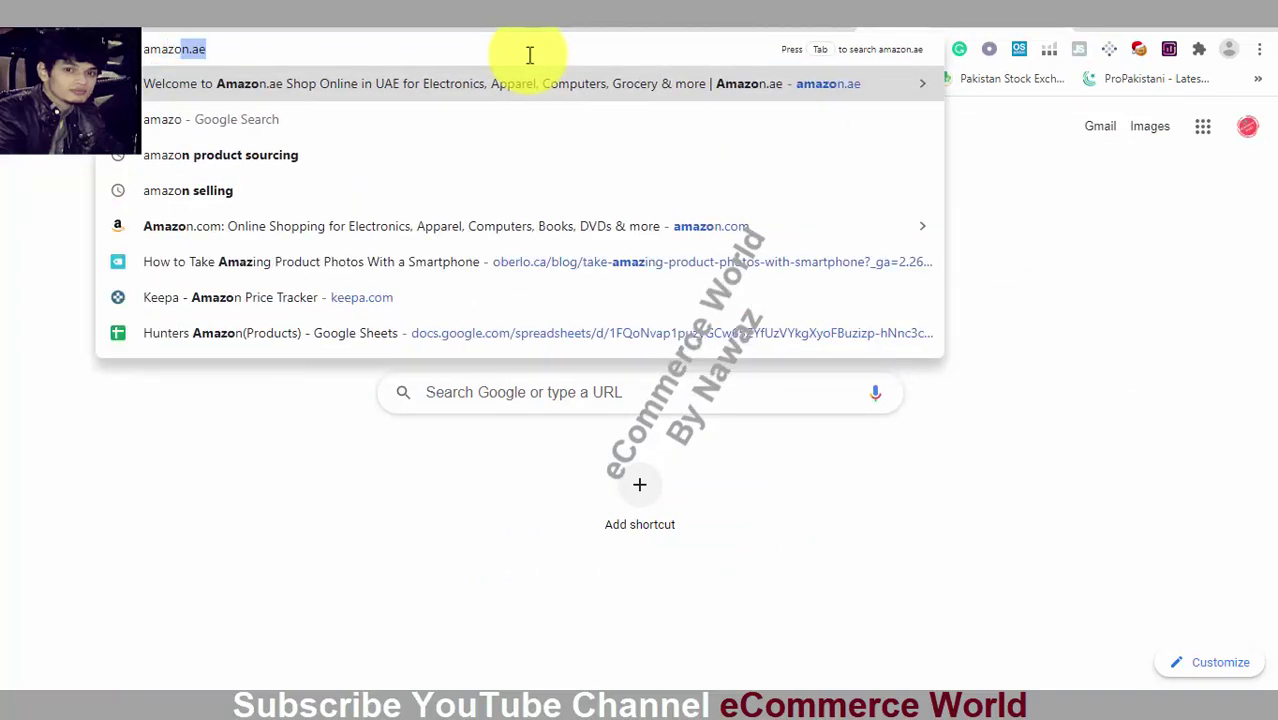
type("n.com")
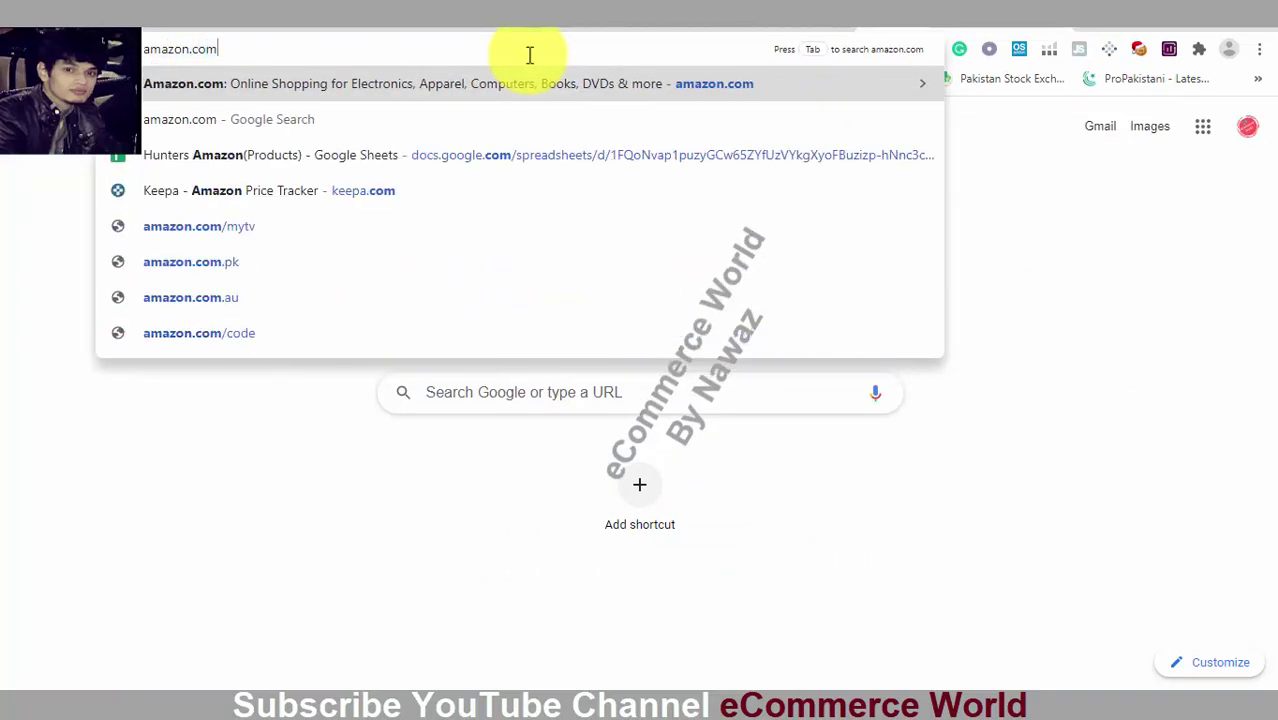
key("Return")
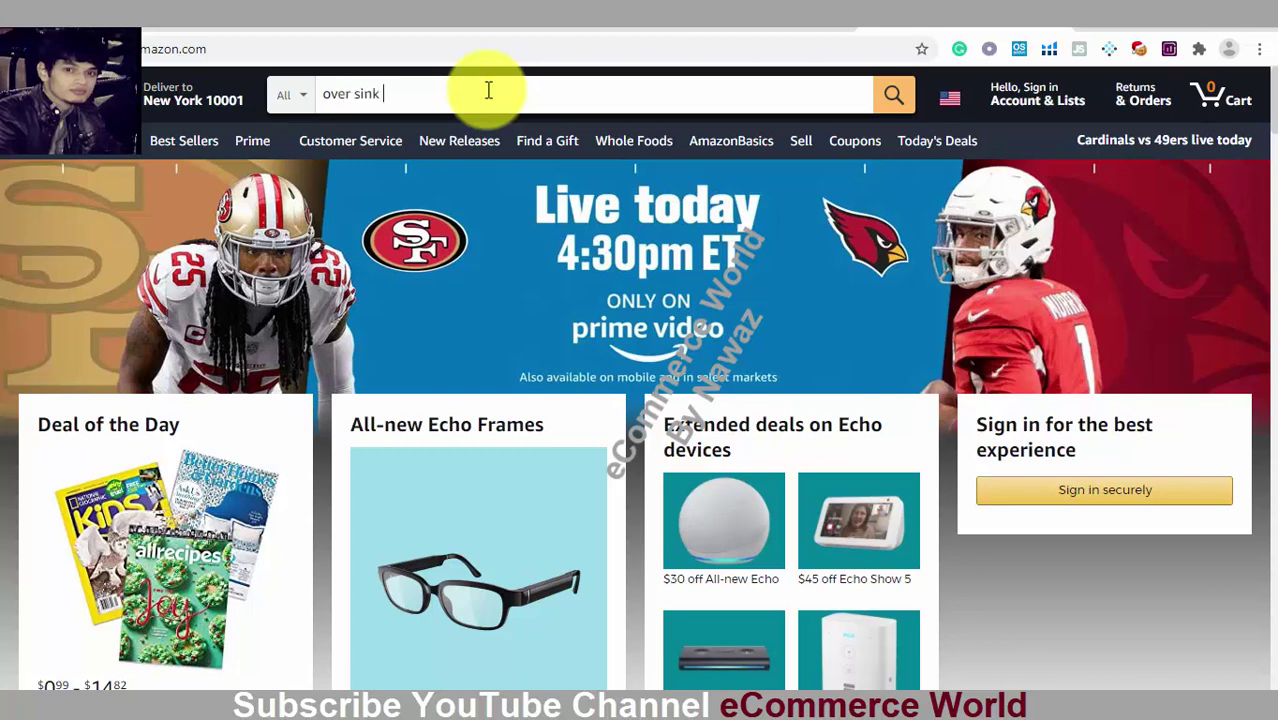
Search Amazon for "over sink rack" and open the product page of the adjustable Dish Drying Rack Over The Sink
type("k")
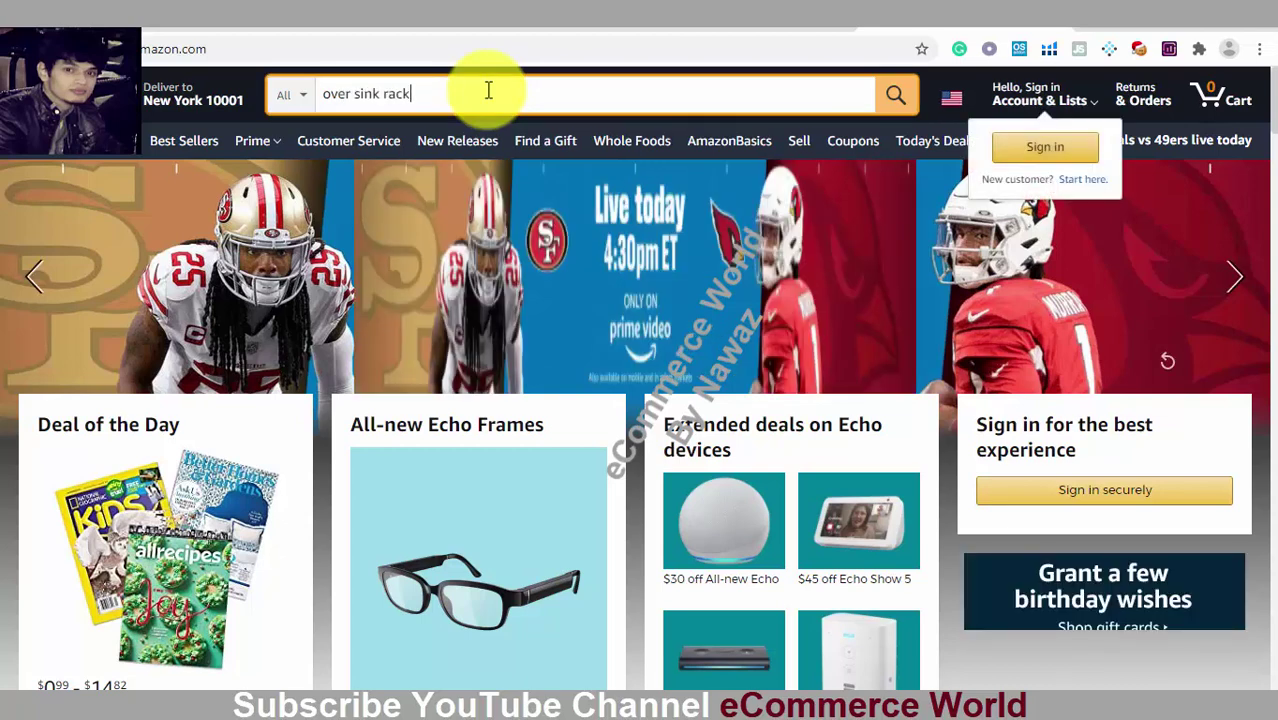
key("Return")
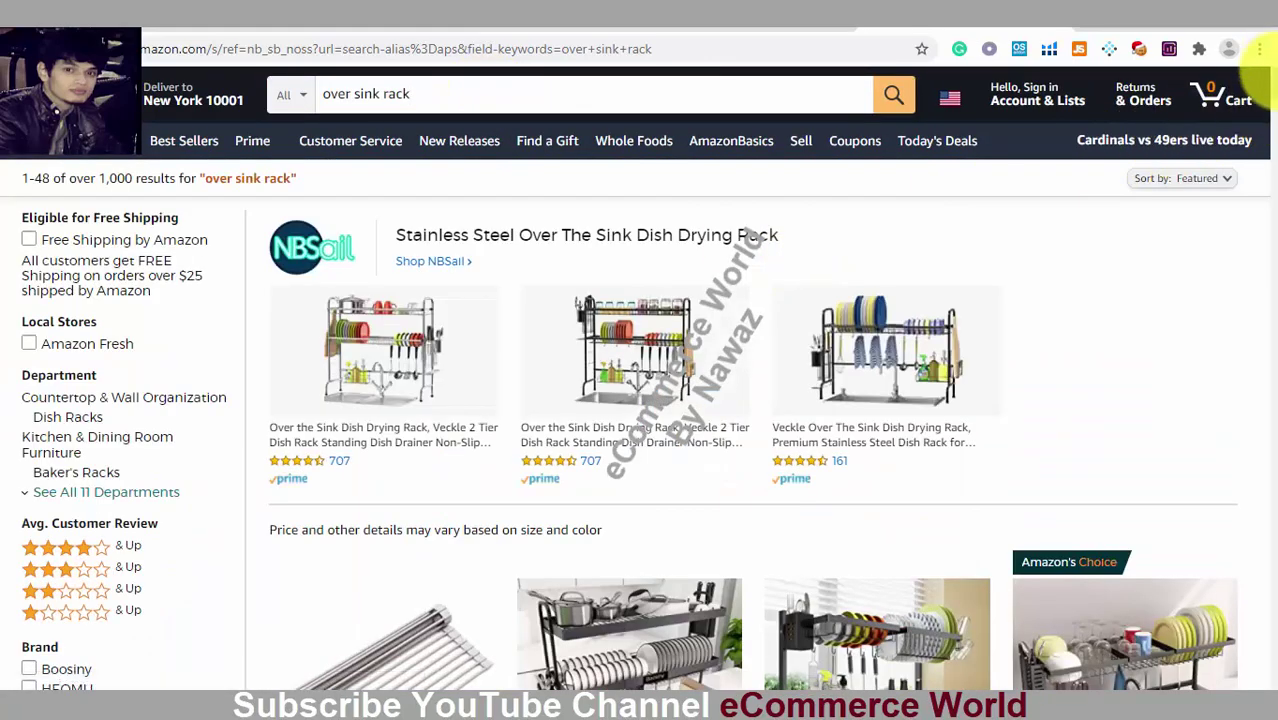
left_click_drag(1265, 75, 1265, 177)
scroll(927, 349, "down", 1)
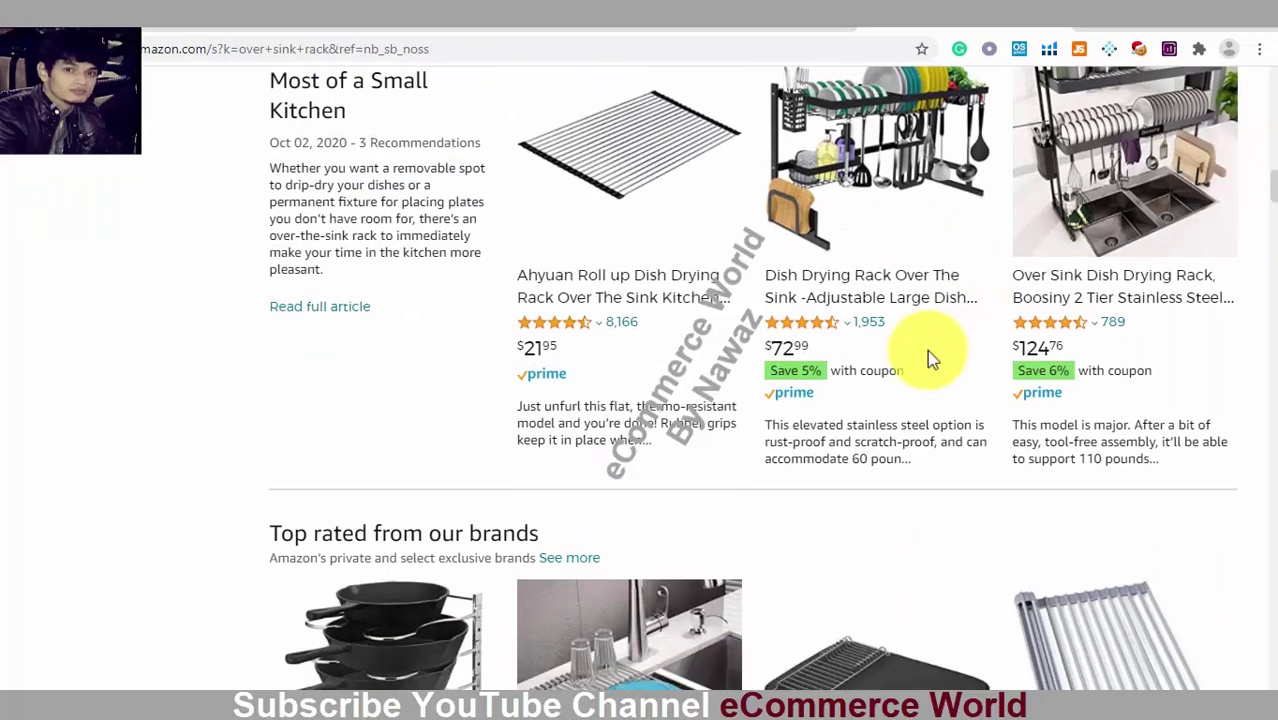
left_click(845, 312)
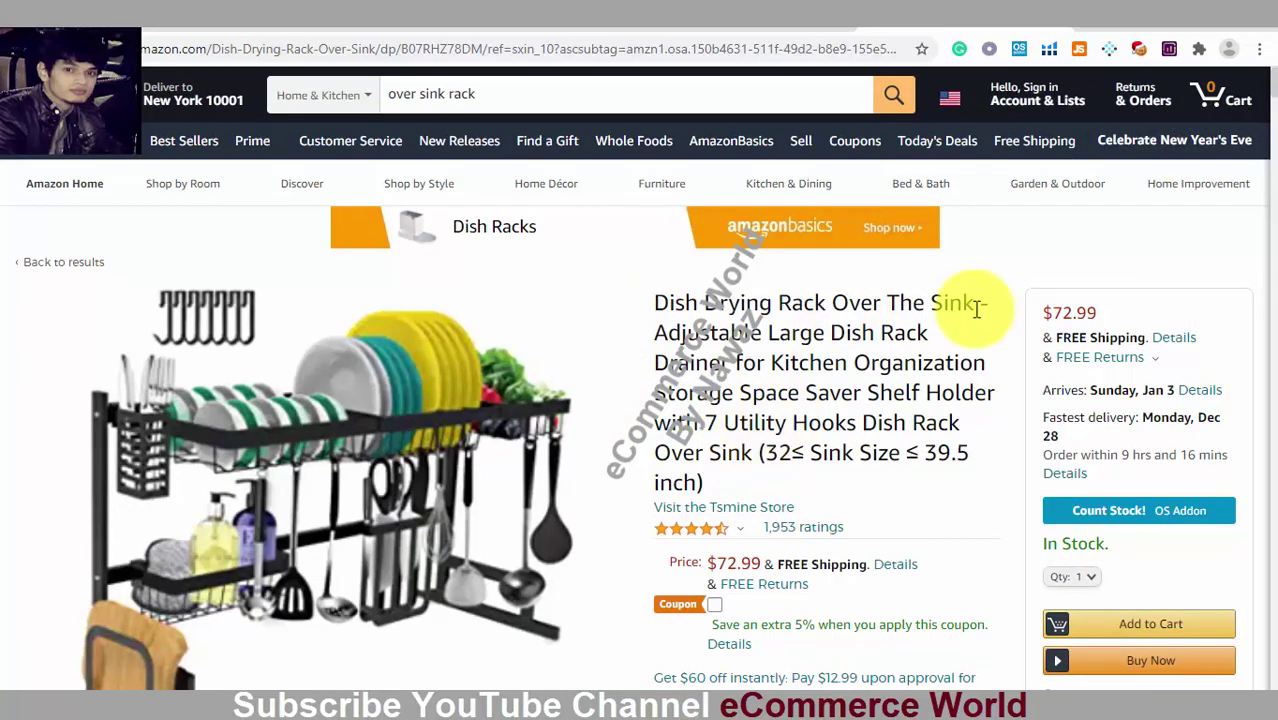
Examine the competing rack's product page, comparing its product description section with the feature bullets under About this item
scroll(1272, 180, "down", 10)
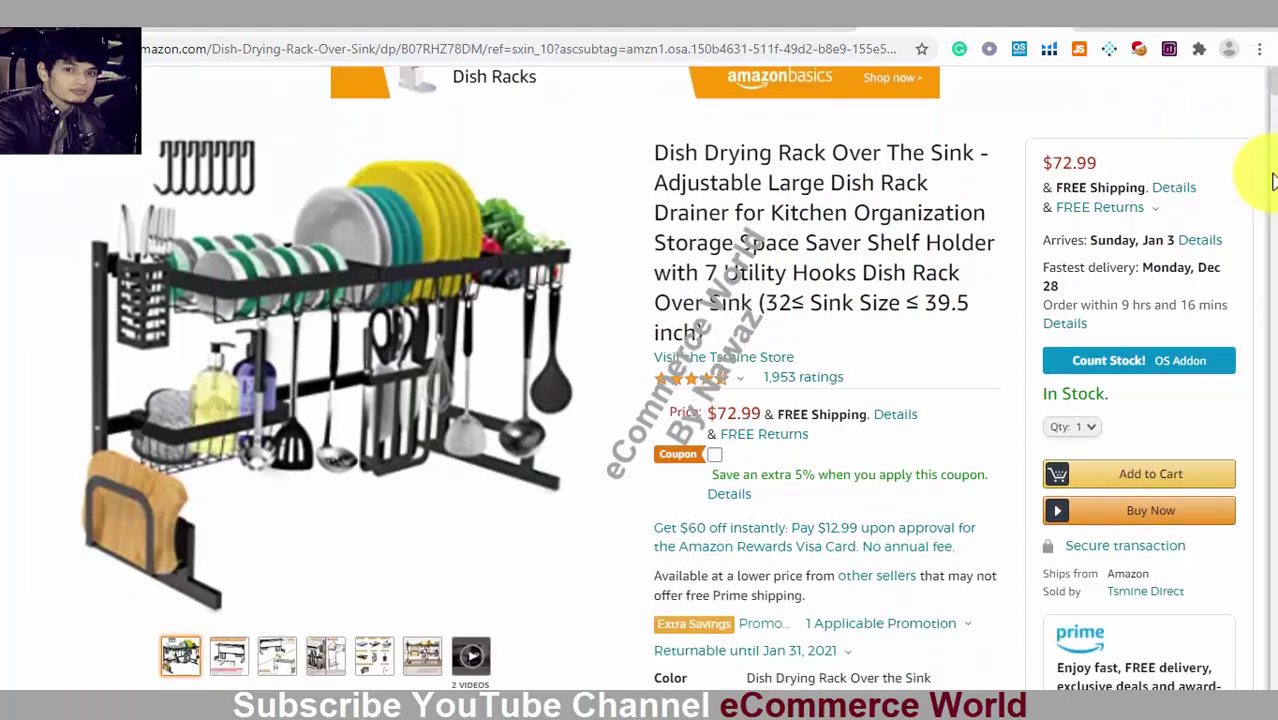
scroll(1272, 180, "up", 2)
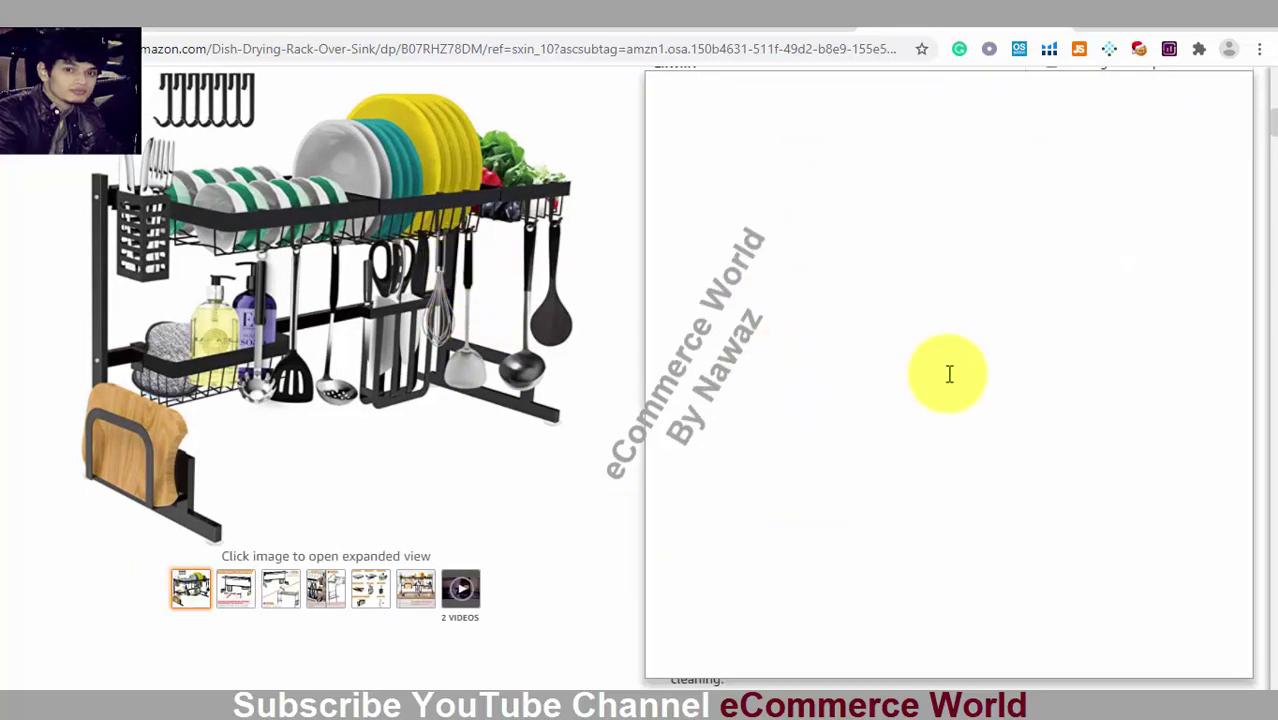
scroll(947, 371, "down", 4)
scroll(949, 374, "down", 12)
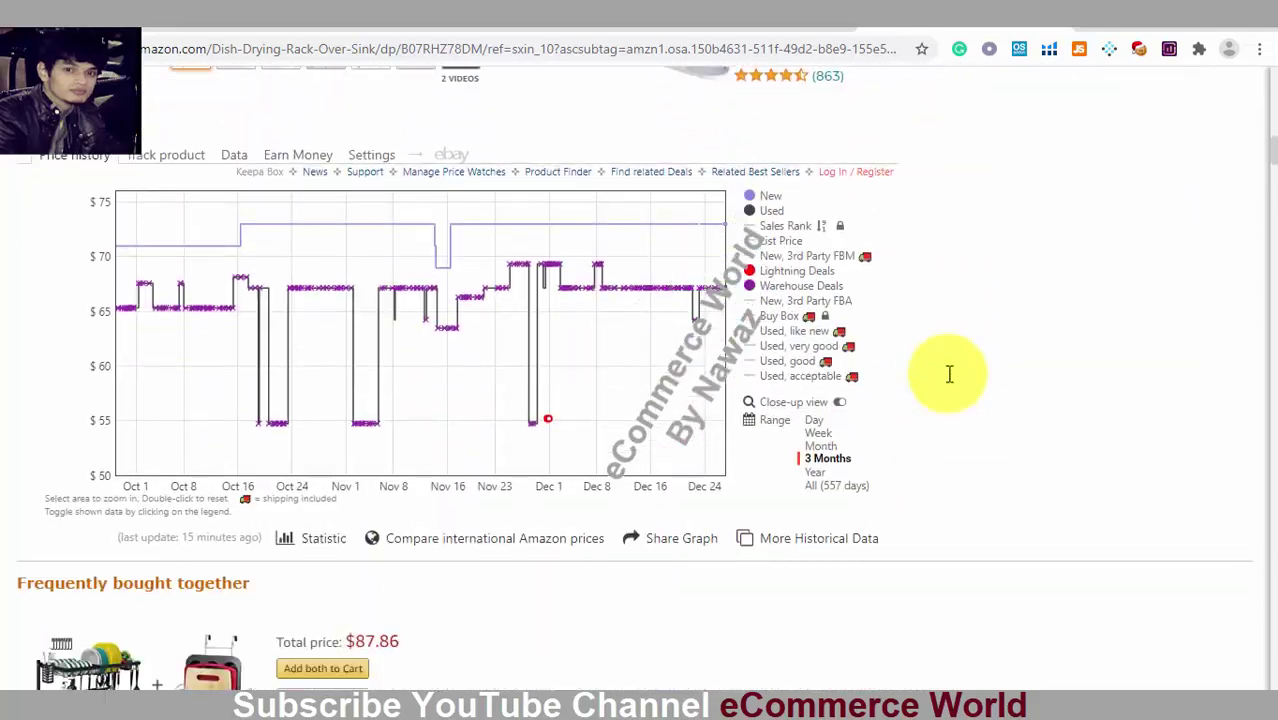
scroll(949, 374, "down", 8)
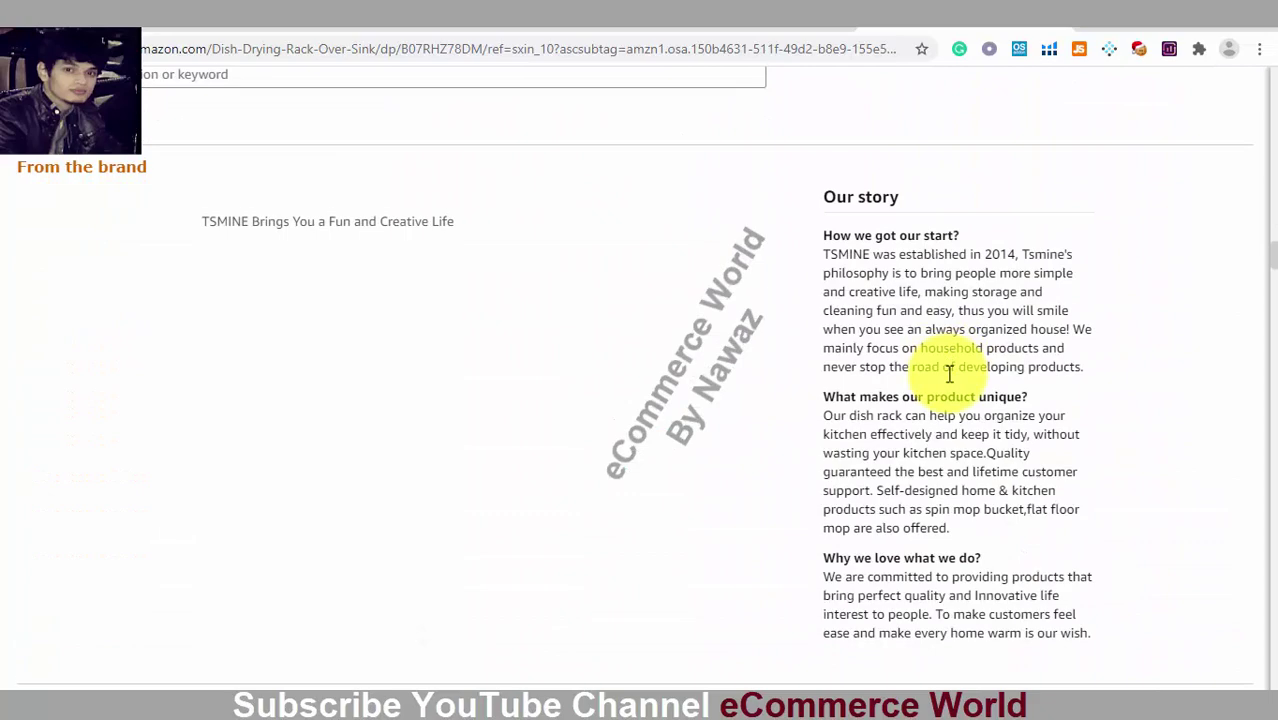
scroll(949, 374, "down", 7)
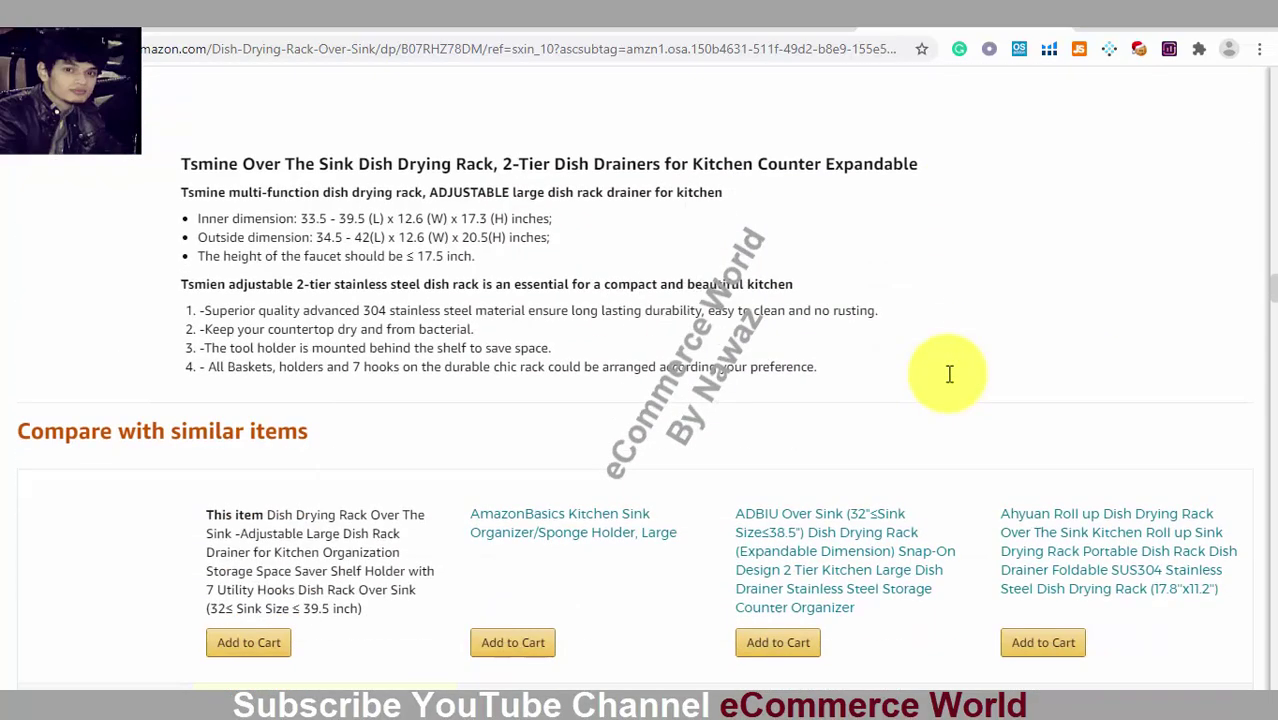
scroll(949, 374, "up", 3)
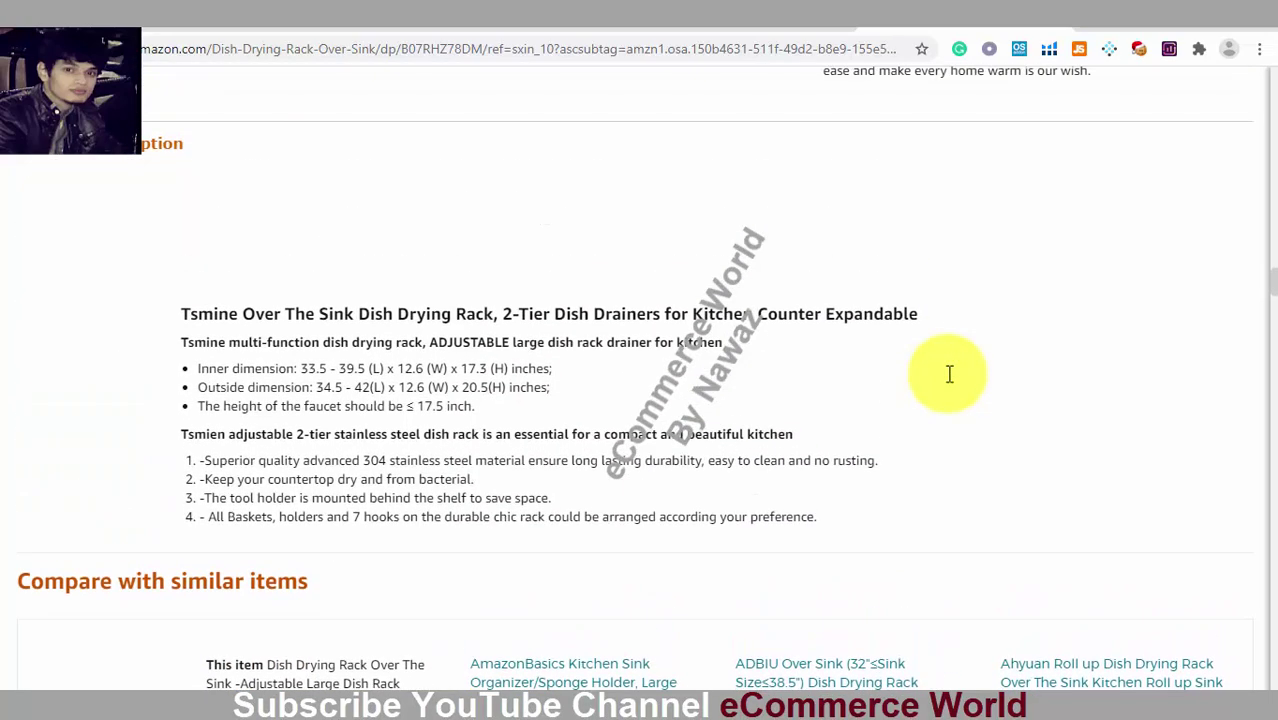
scroll(949, 374, "up", 12)
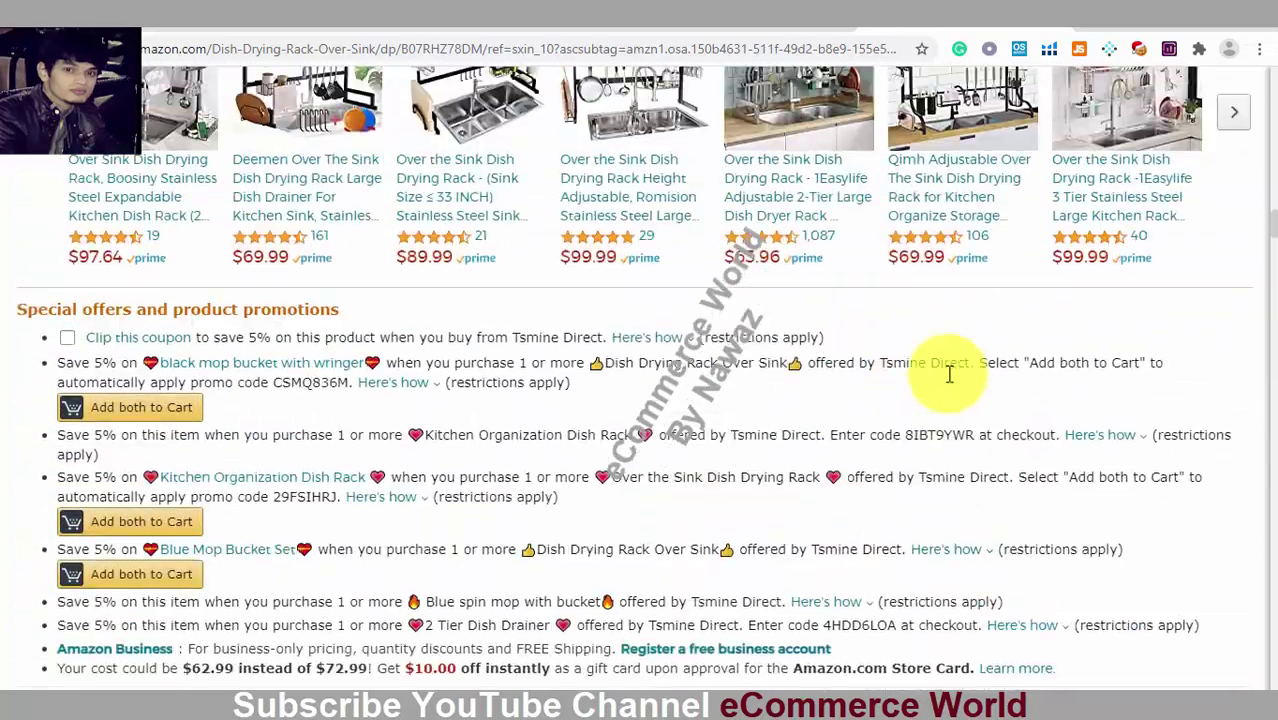
scroll(949, 374, "up", 15)
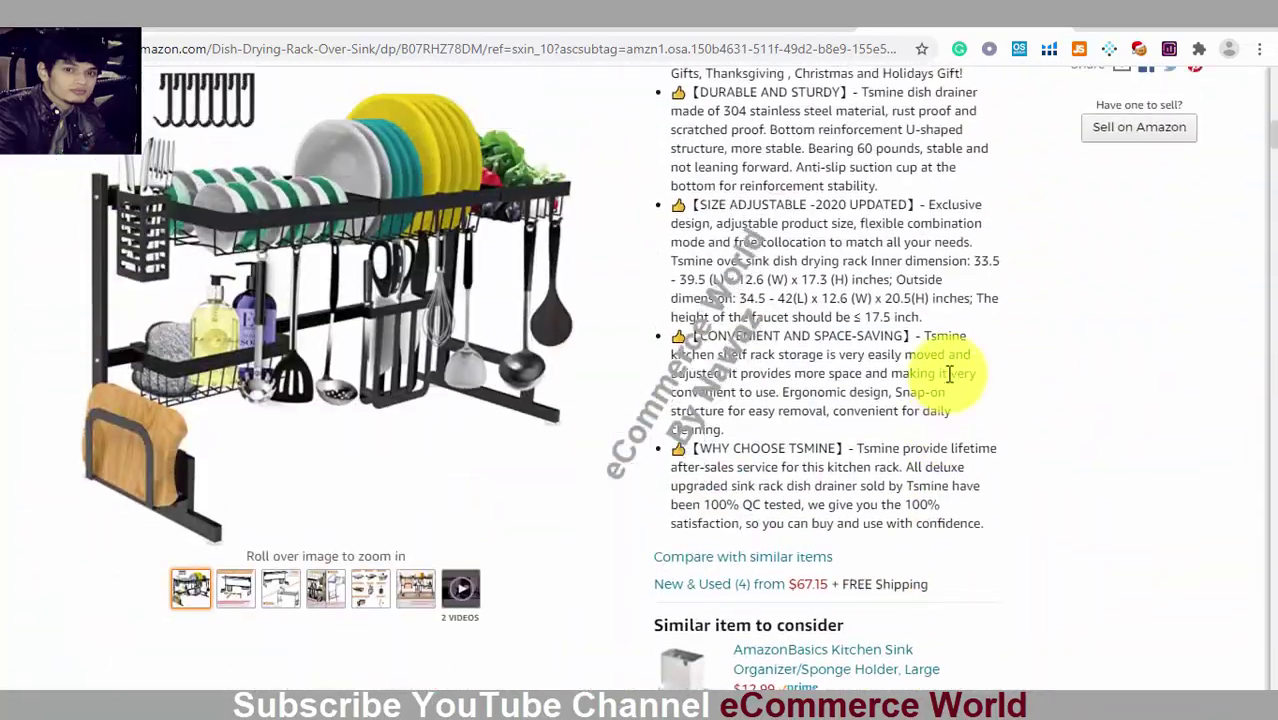
scroll(949, 374, "up", 3)
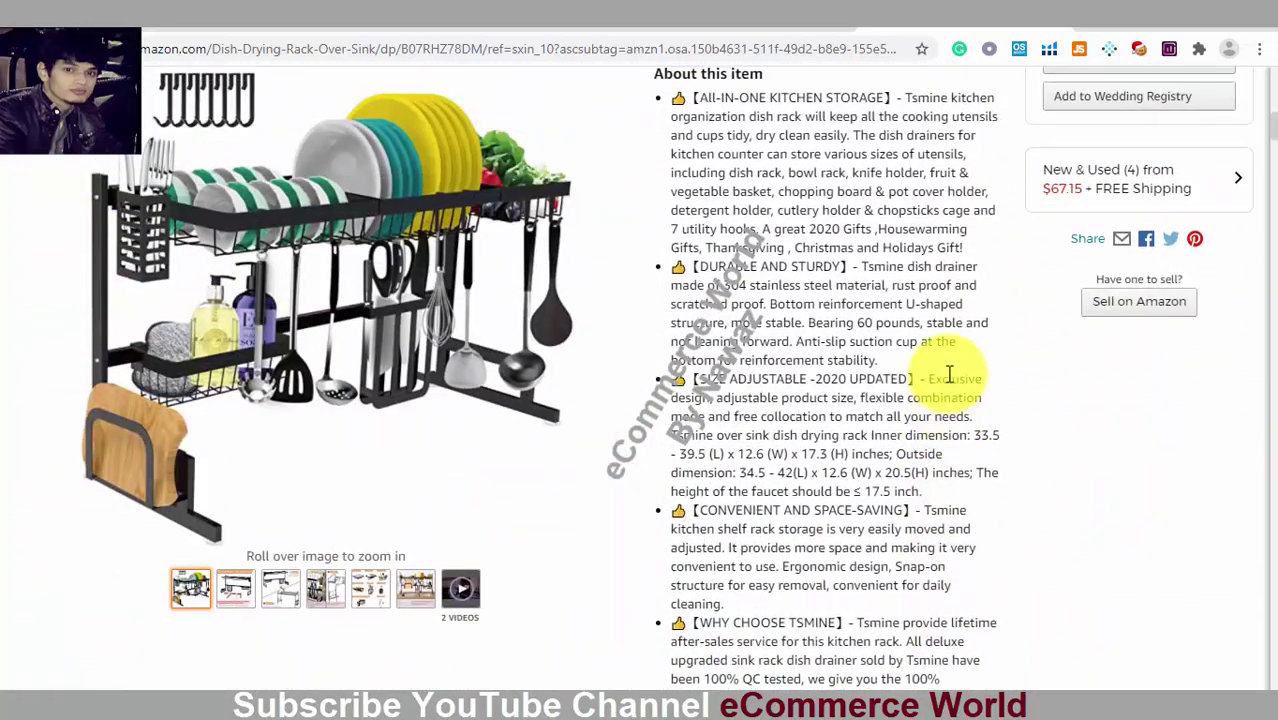
Switch to the Word document and select the whole MODERN DESIGN paragraph among the product feature texts
mouse_move(610, 390)
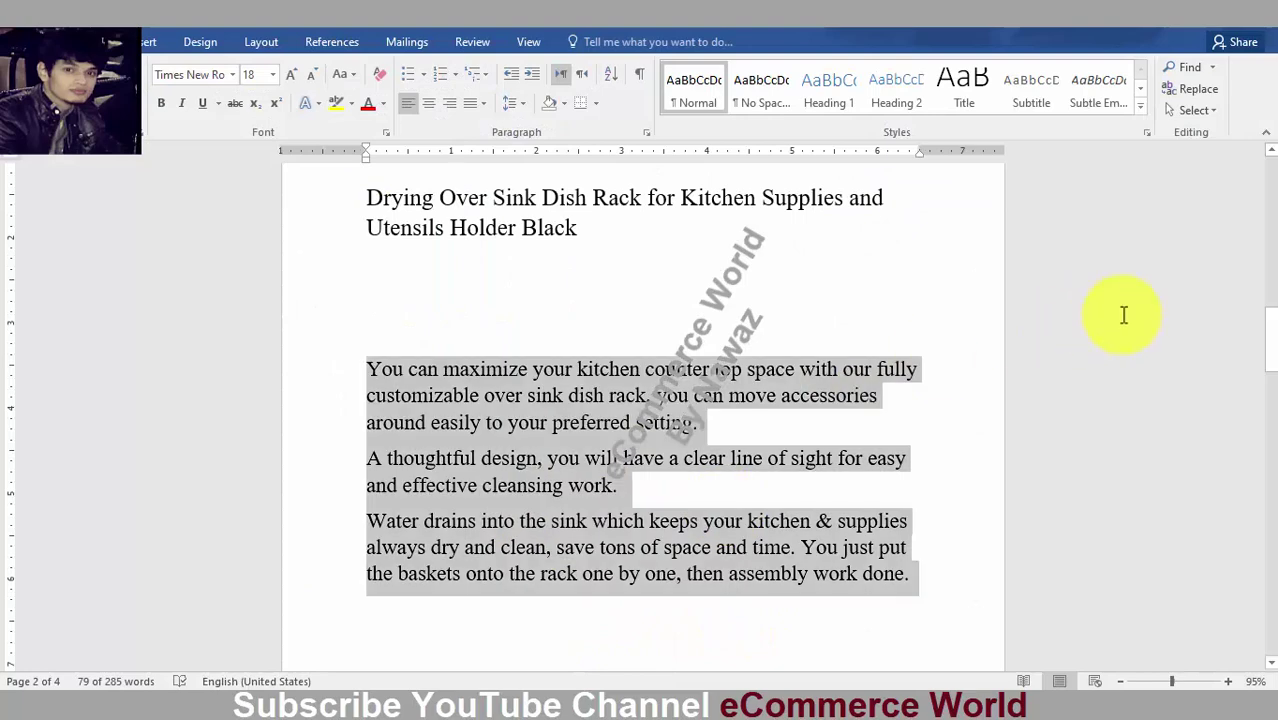
left_click(1138, 314)
key("Return")
key("Return")
key("Return")
key("Return")
key("Return")
key("Return")
key("Return")
key("Return")
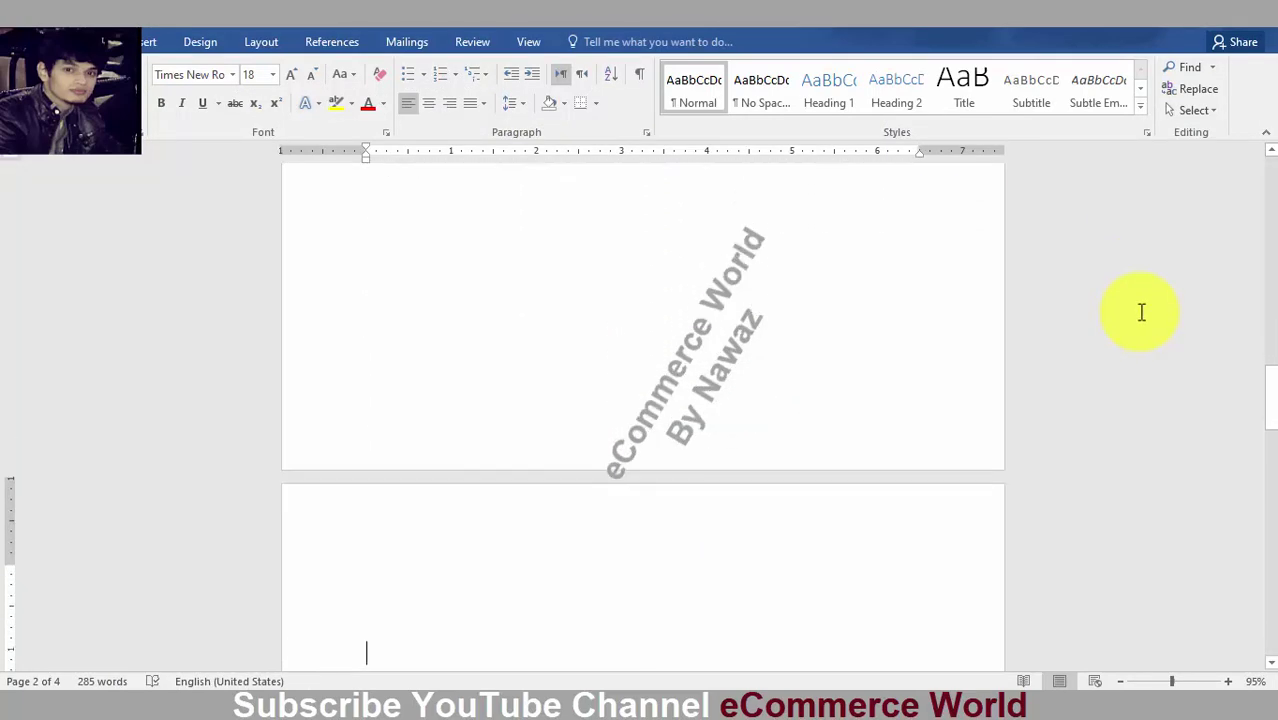
key("ctrl+v")
scroll(1141, 313, "down", 5)
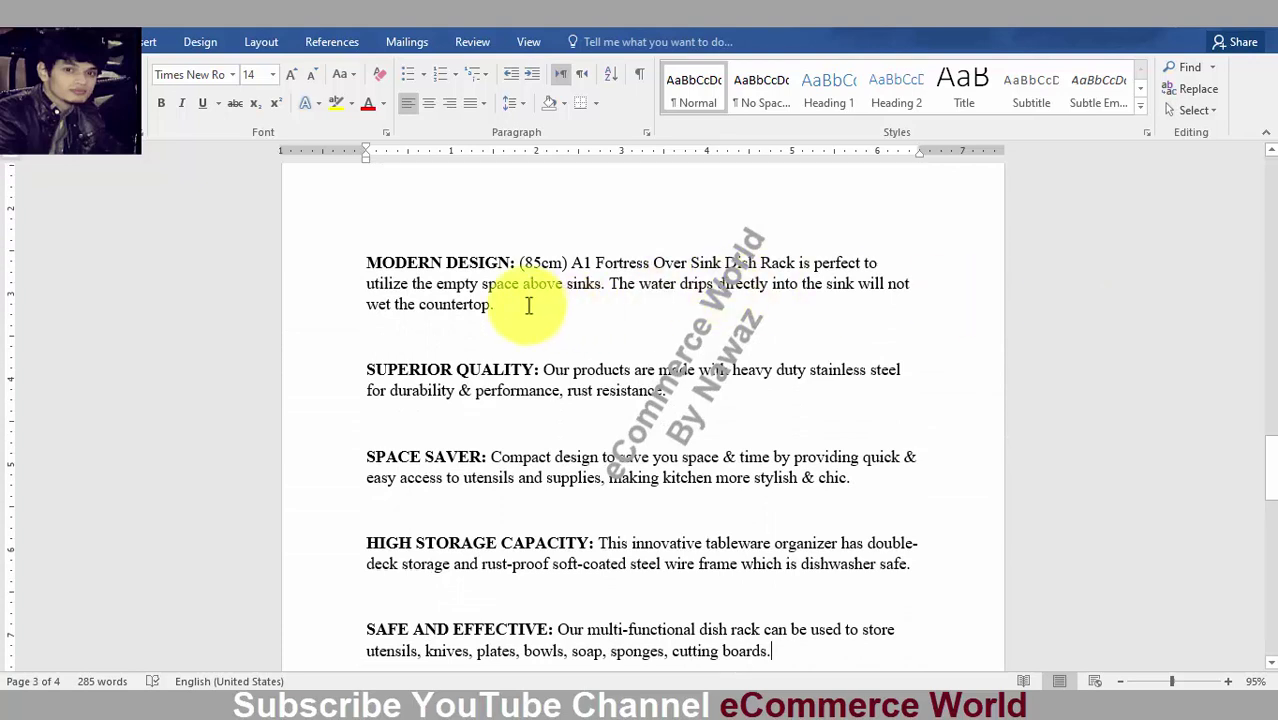
left_click_drag(508, 300, 366, 268)
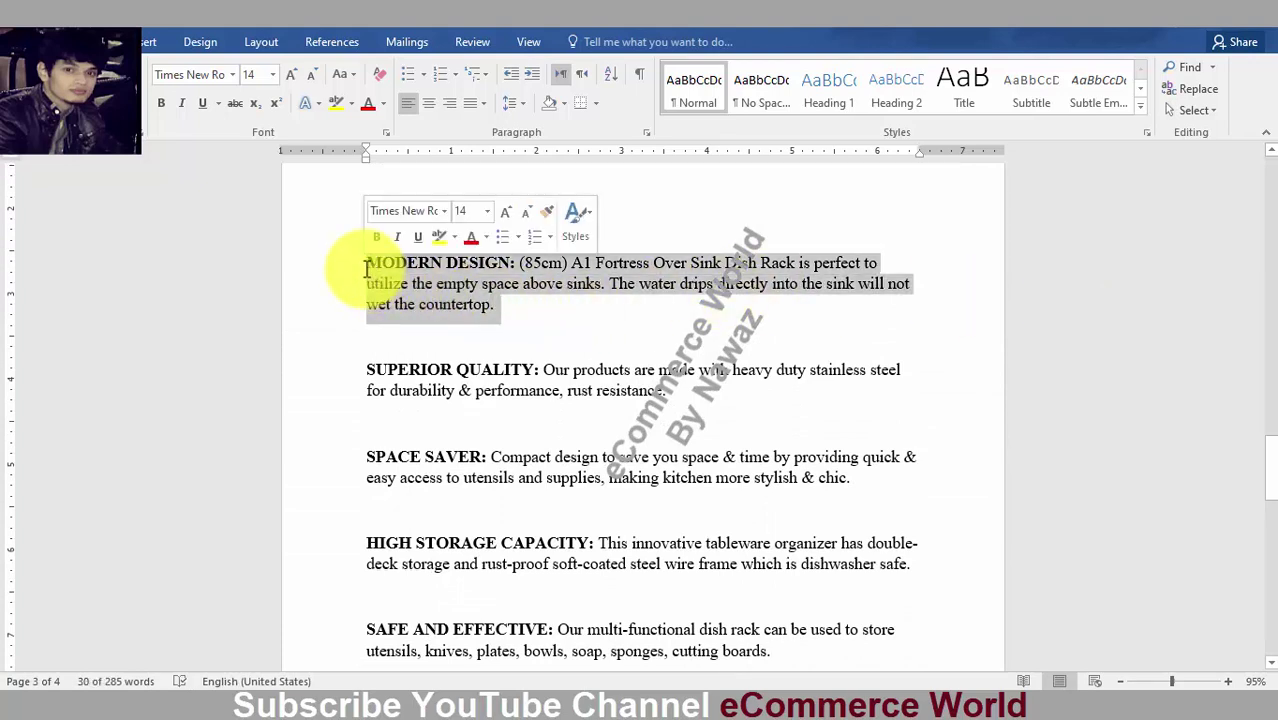